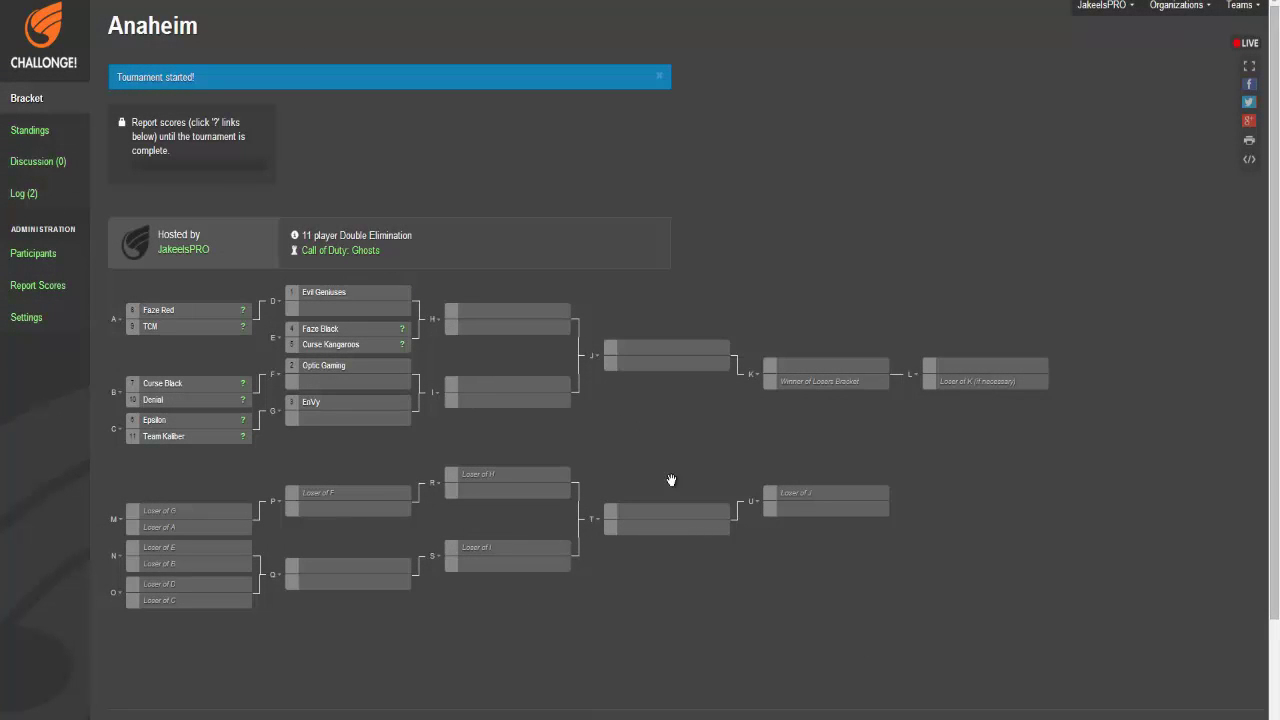
# Check the current date on the system calendar, and close the calendar again.
pyautogui.click(1223, 715)
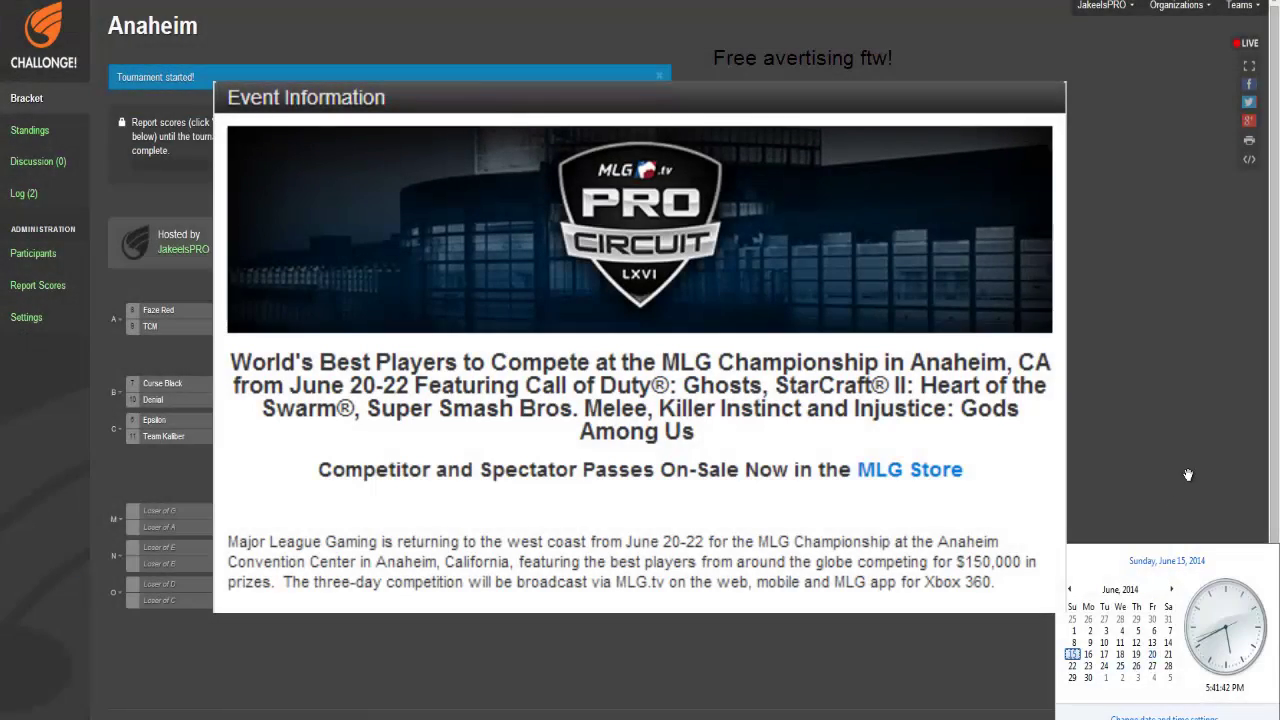
pyautogui.click(1188, 474)
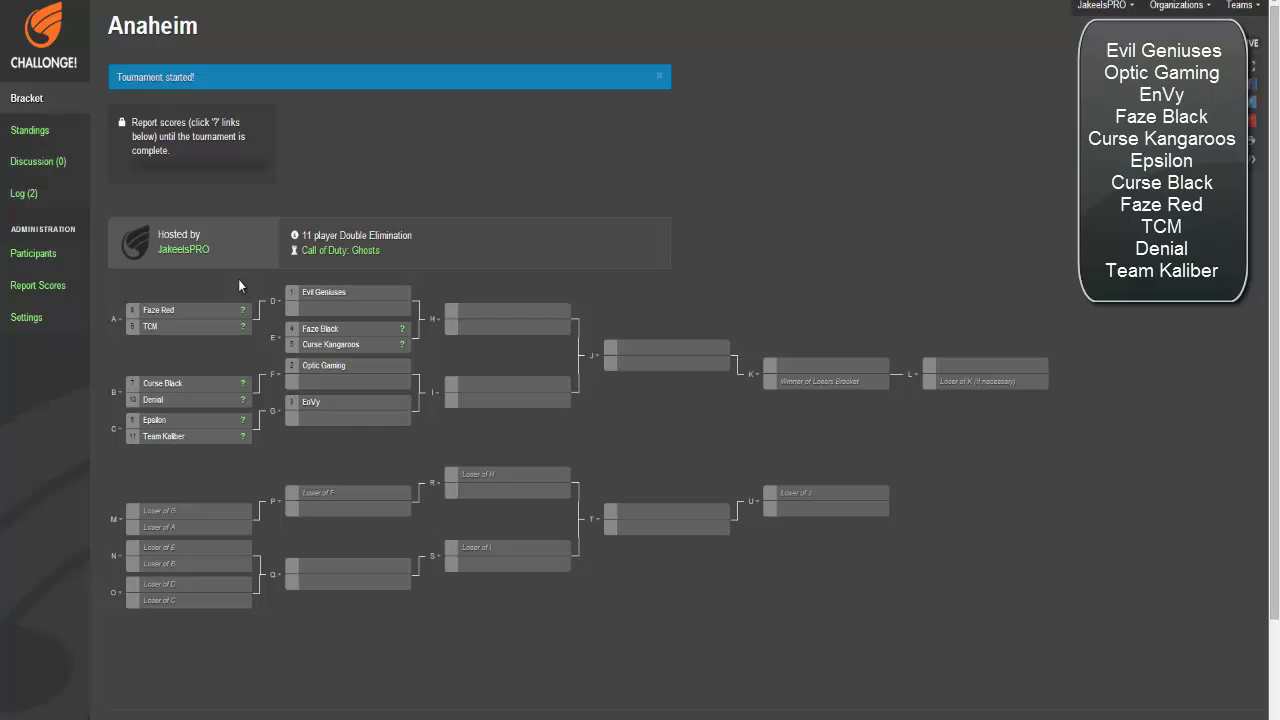
# Report the Faze Red vs TCM match with scores 1 and 3 and TCM as the winner.
pyautogui.click(242, 328)
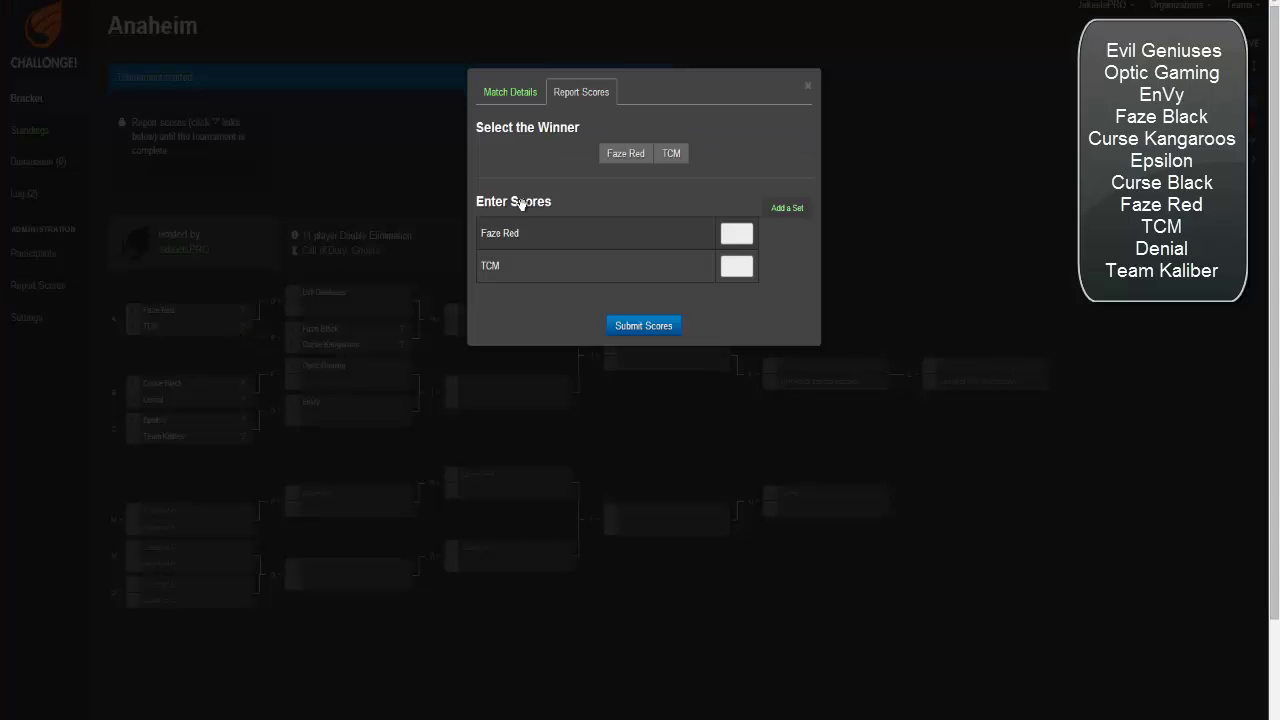
pyautogui.tripleClick(748, 261)
pyautogui.click(747, 228)
pyautogui.click(634, 326)
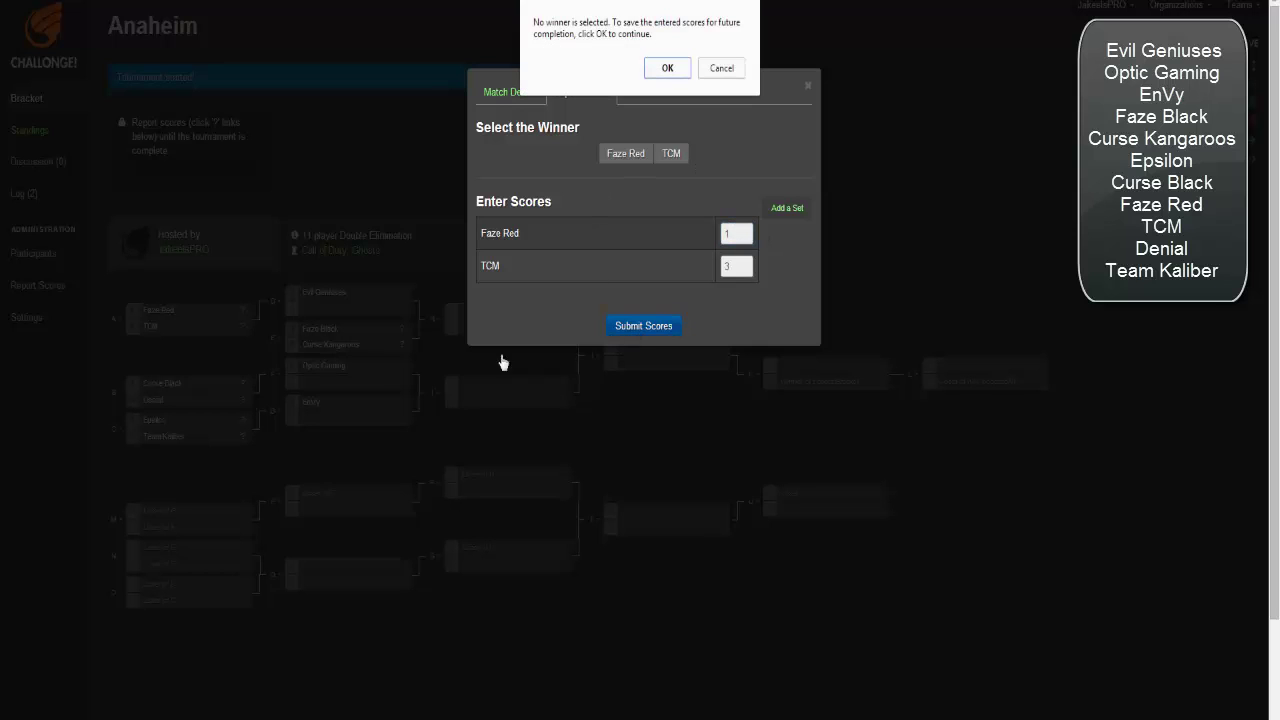
pyautogui.click(667, 68)
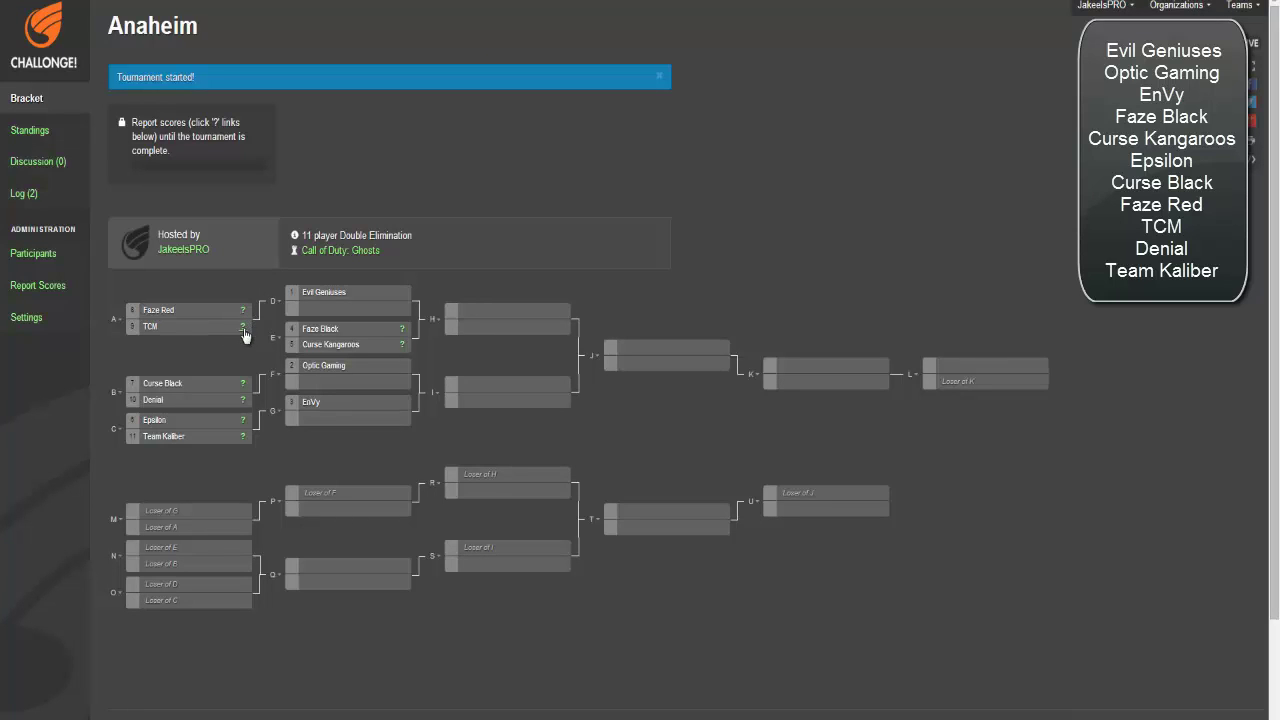
pyautogui.click(243, 327)
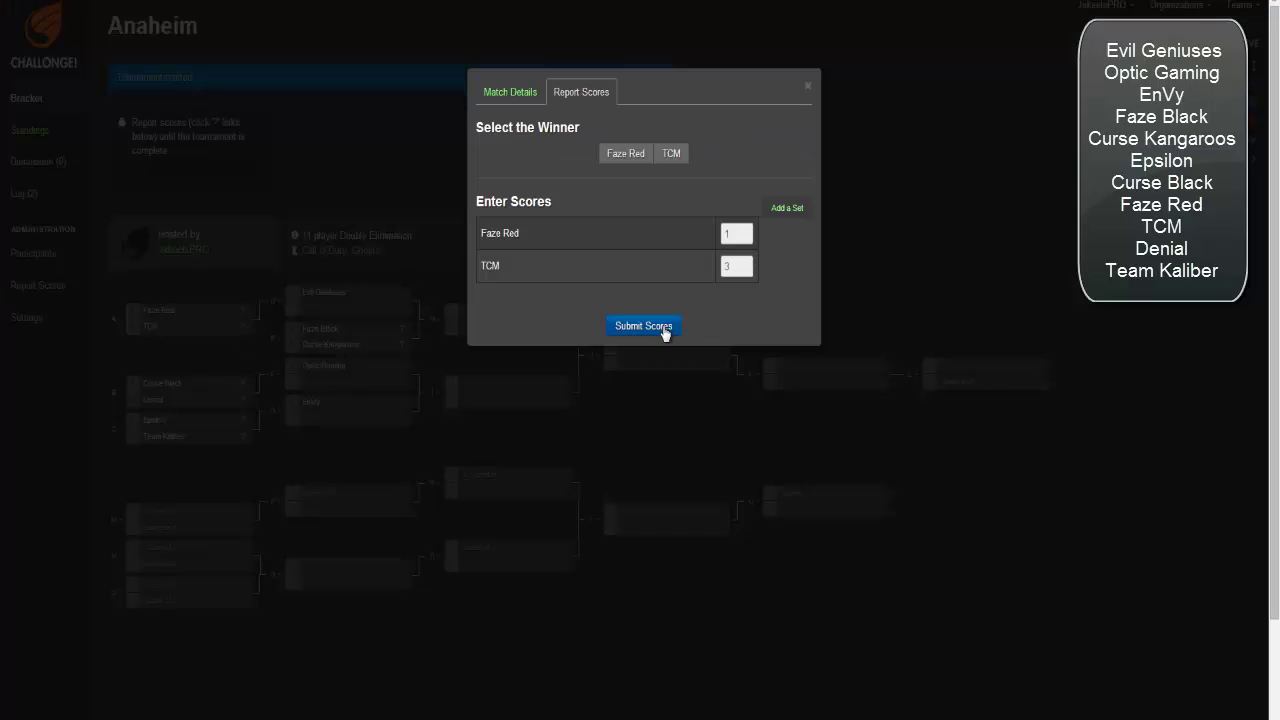
pyautogui.click(686, 162)
pyautogui.click(666, 326)
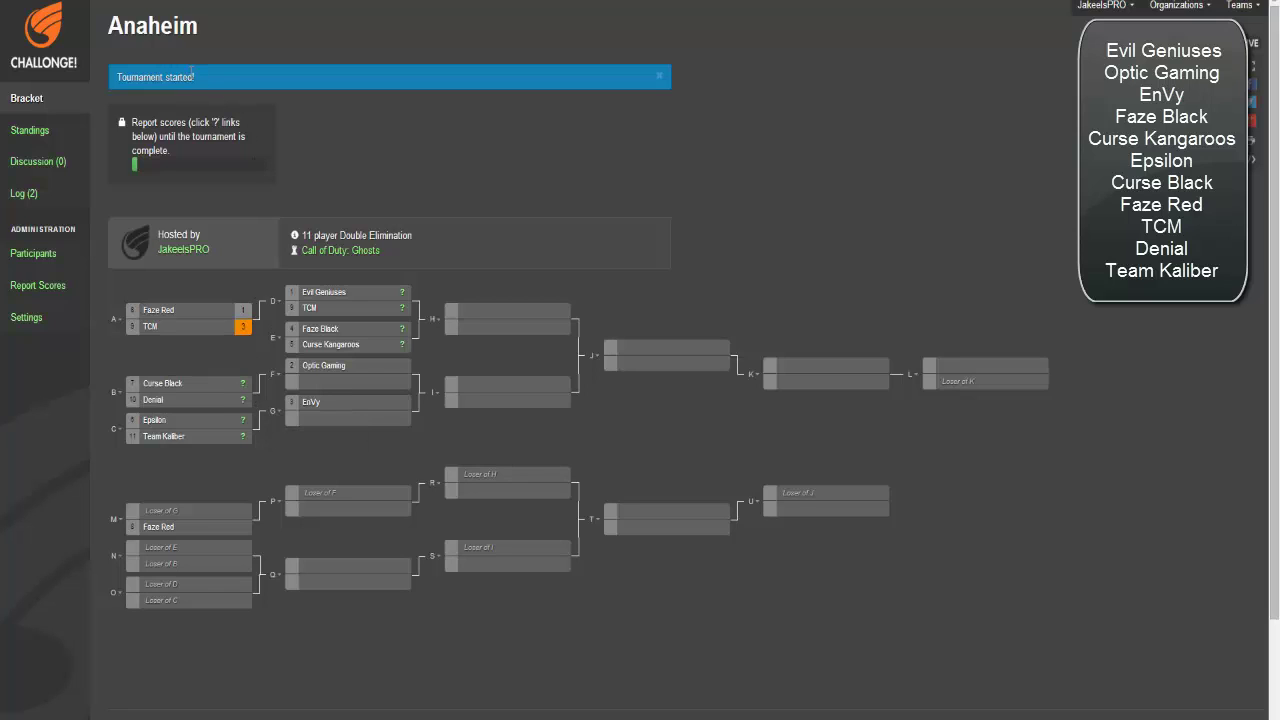
# Report the Curse Black vs Denial match with scores 3 and 2 and Curse Black as the winner.
pyautogui.click(243, 390)
pyautogui.click(747, 230)
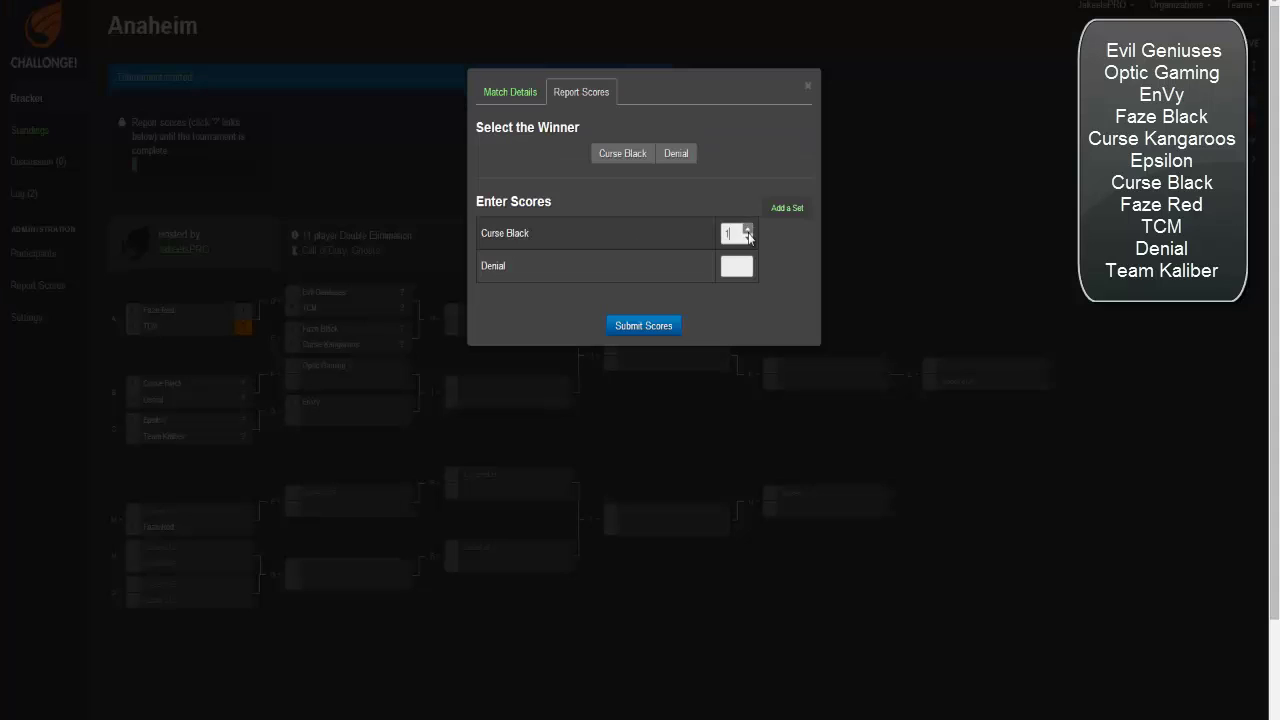
pyautogui.click(747, 230)
pyautogui.click(747, 230)
pyautogui.write('2')
pyautogui.click(633, 158)
pyautogui.click(638, 325)
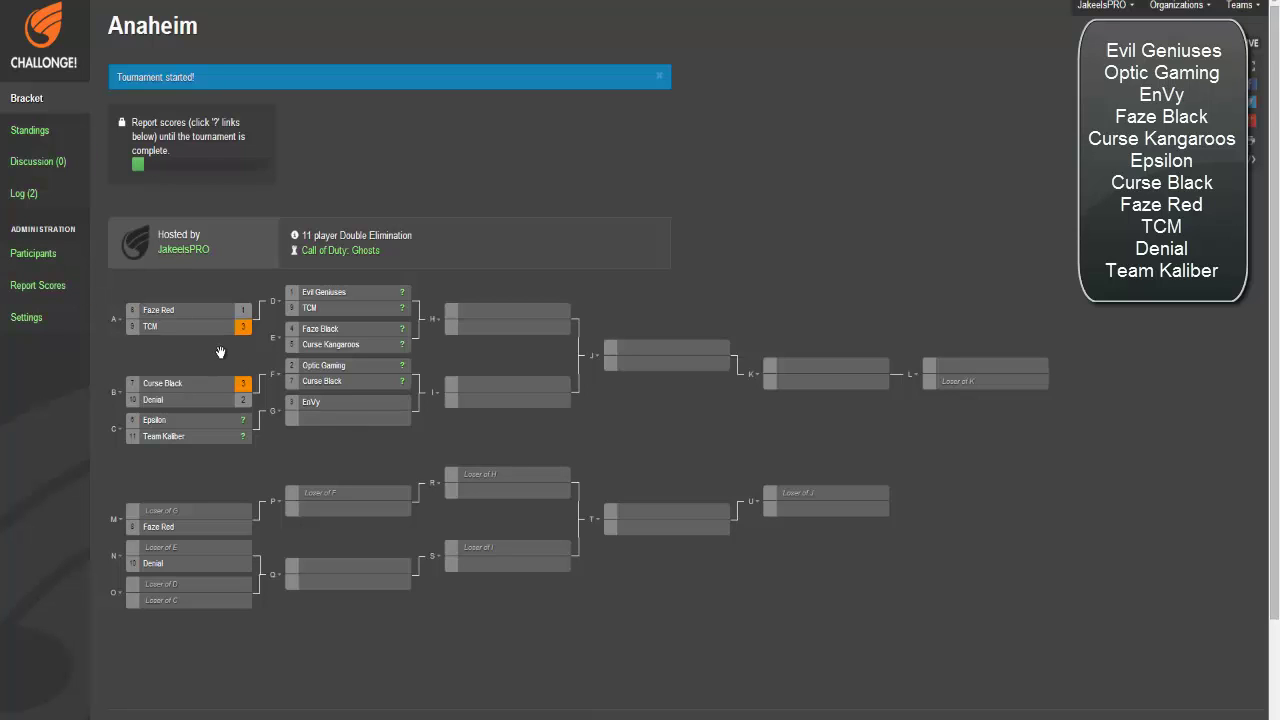
# Edit the Curse Black vs Denial result to scores 2 and 3 with Denial as the winner, accepting the changed outcome.
pyautogui.scroll(-2, 221, 353)
pyautogui.scroll(2, 200, 335)
pyautogui.click(125, 403)
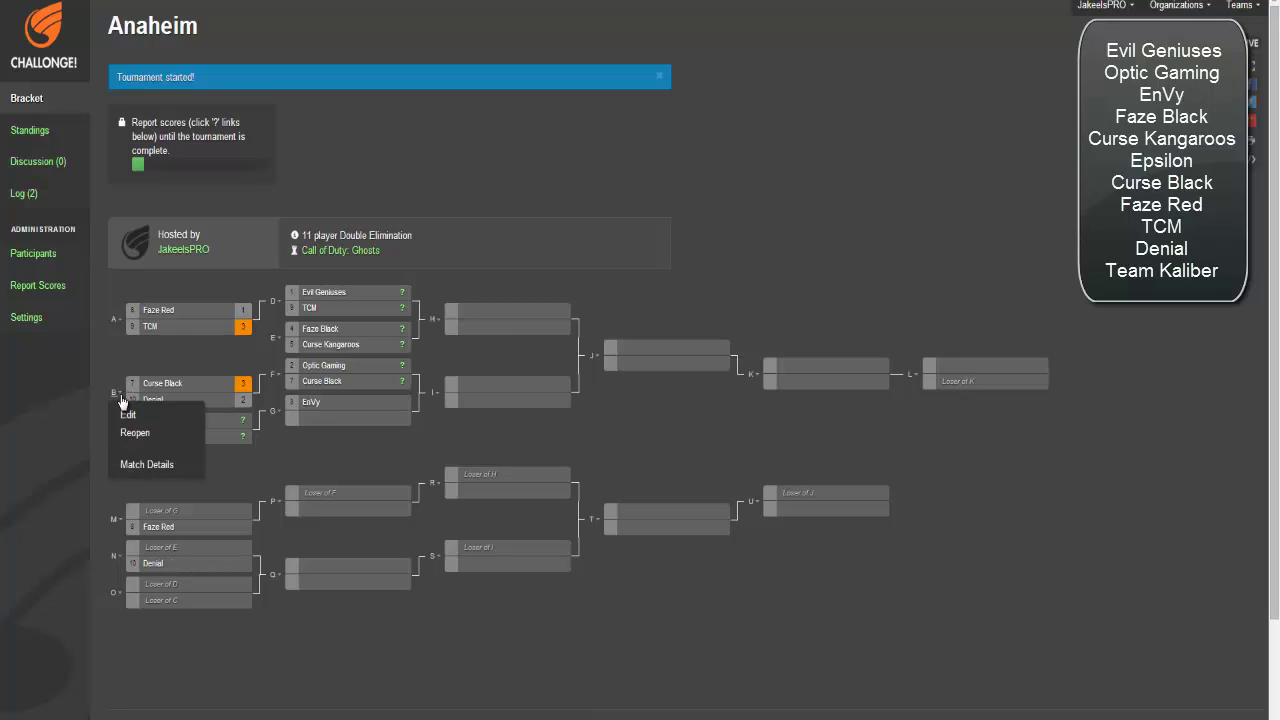
pyautogui.click(127, 415)
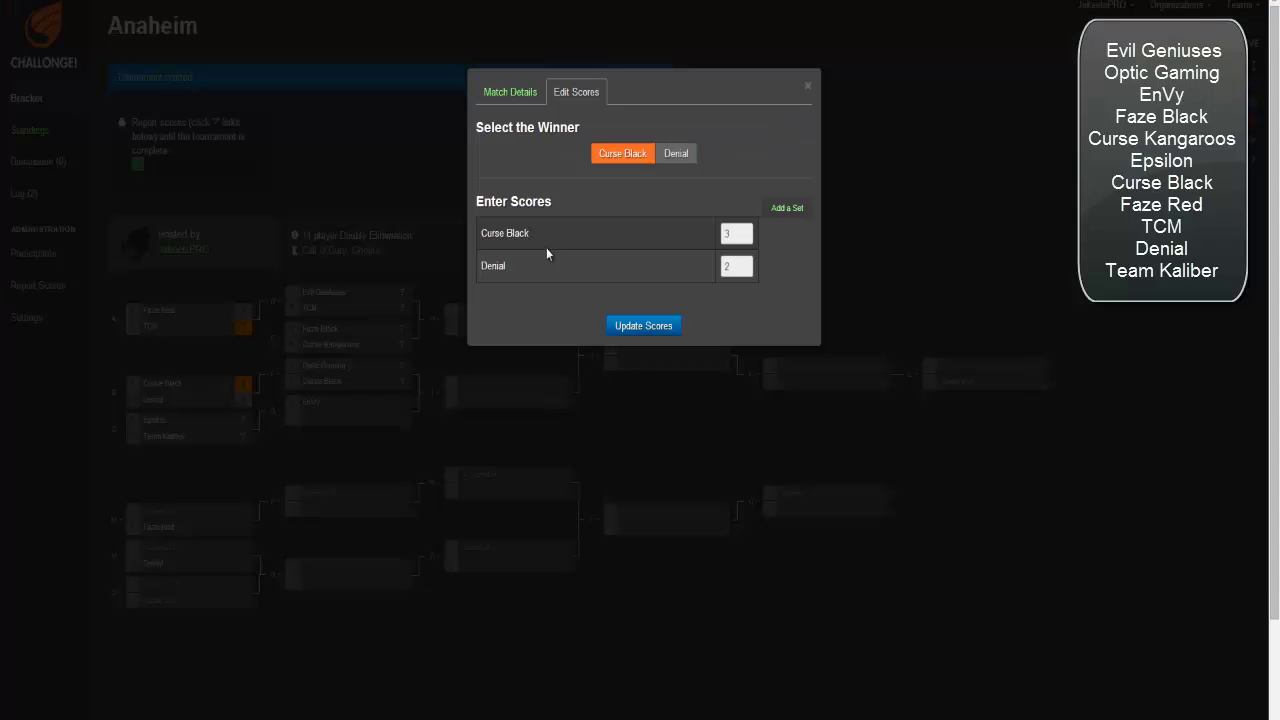
pyautogui.click(666, 158)
pyautogui.click(746, 262)
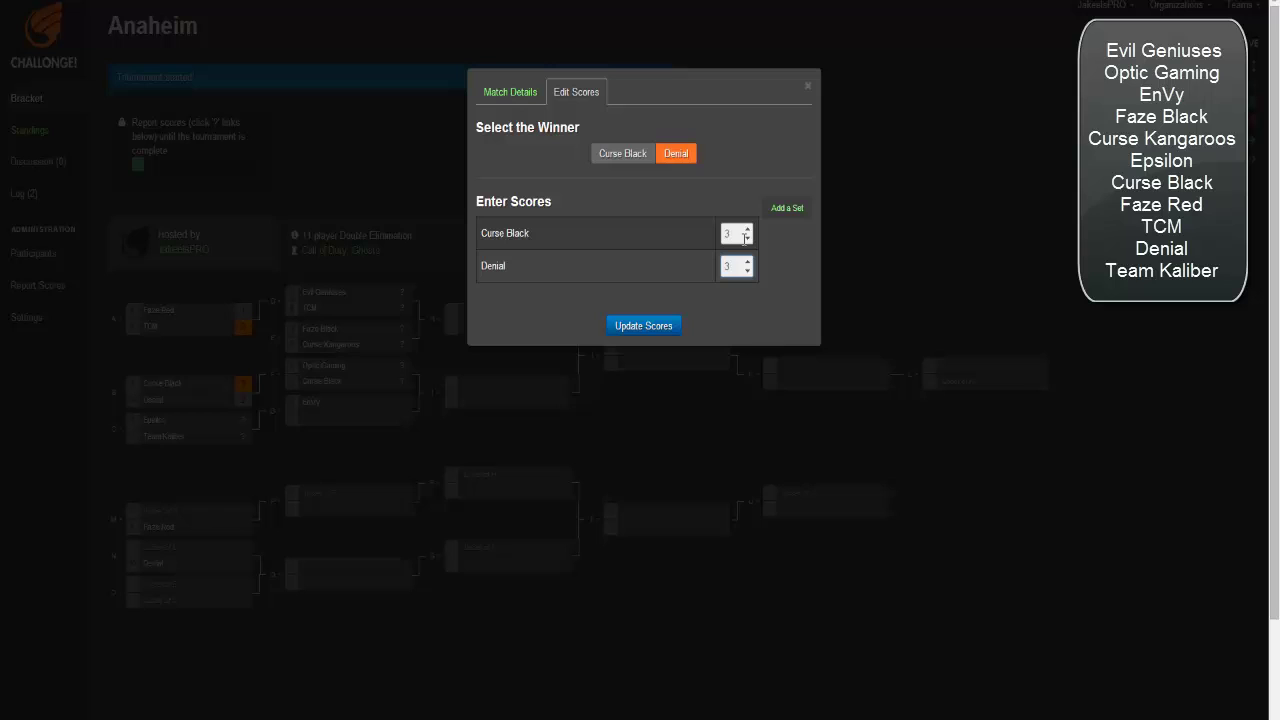
pyautogui.click(746, 238)
pyautogui.click(658, 325)
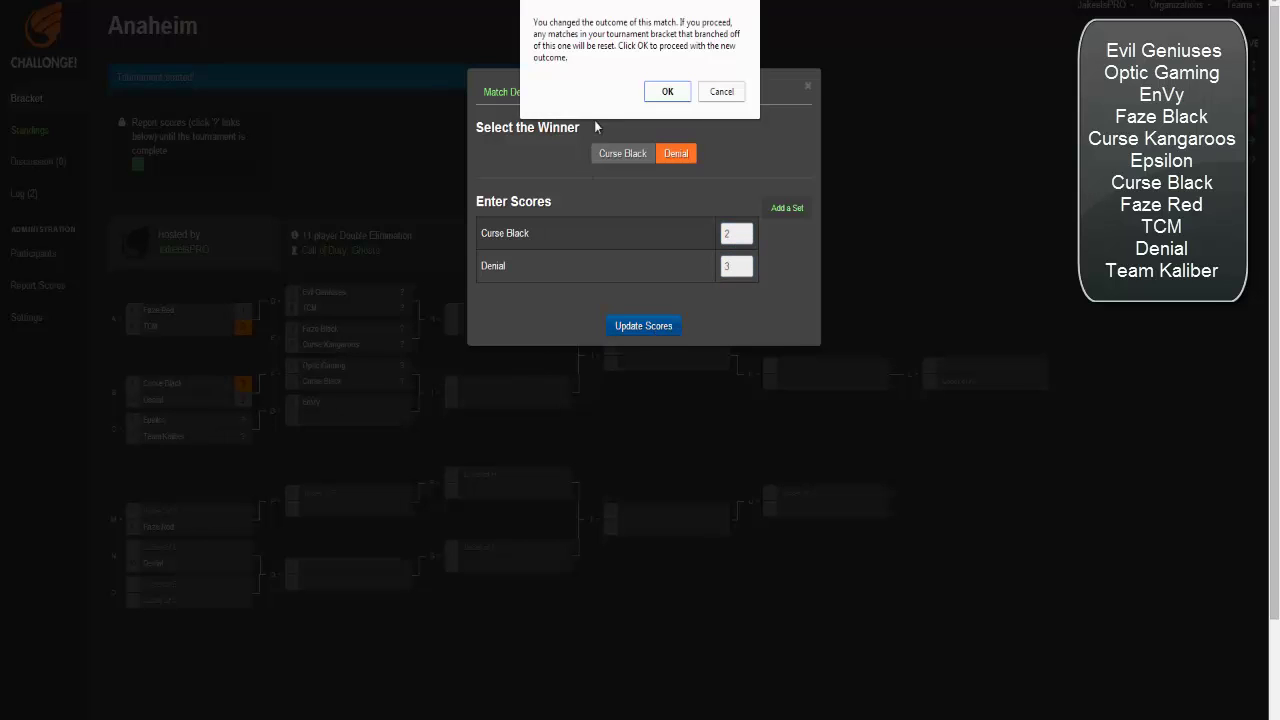
pyautogui.click(667, 91)
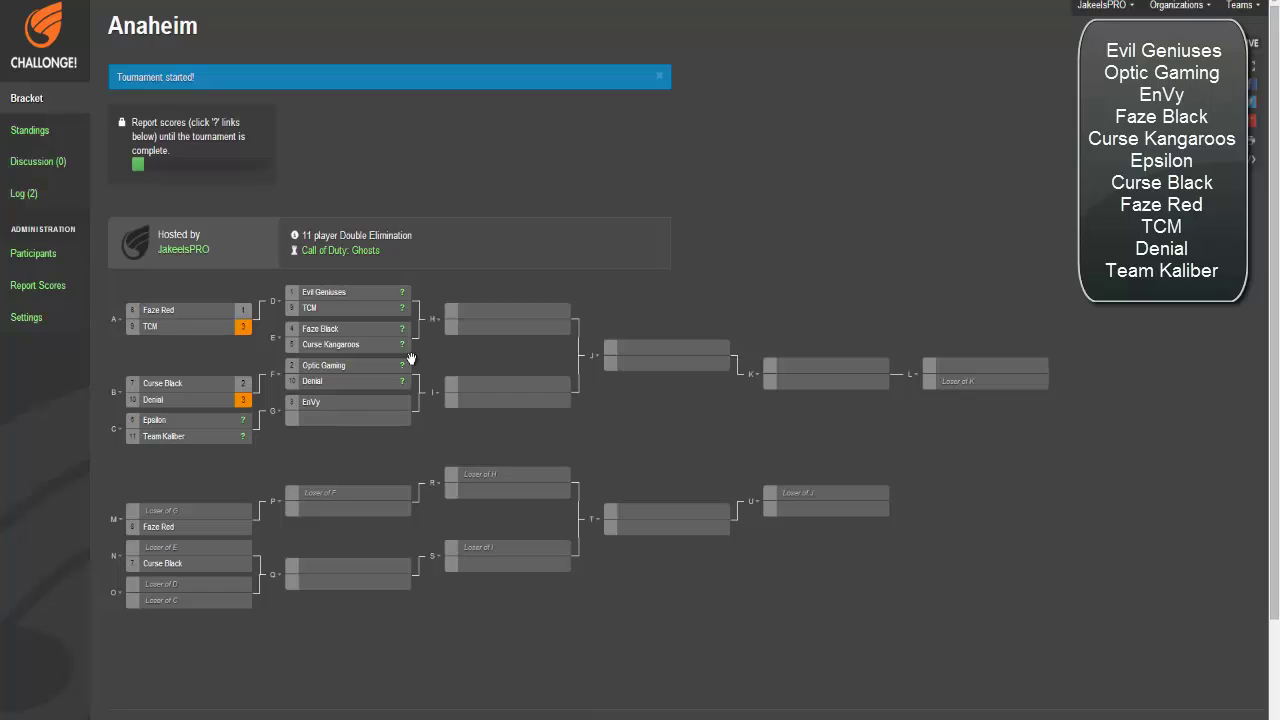
# Report the Epsilon vs Team Kaliber match with scores 1 and 3 and Team Kaliber as the winner.
pyautogui.click(243, 420)
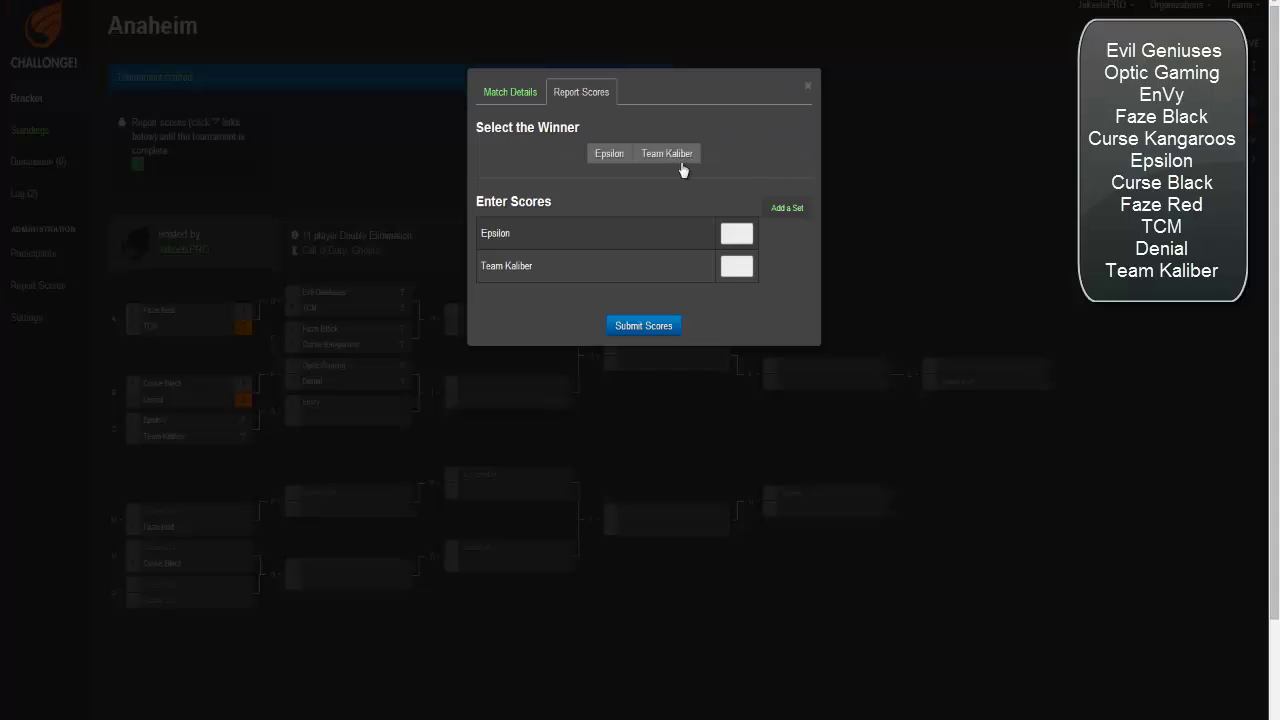
pyautogui.click(748, 229)
pyautogui.click(748, 229)
pyautogui.click(748, 262)
pyautogui.click(748, 262)
pyautogui.click(748, 261)
pyautogui.click(749, 238)
pyautogui.click(748, 238)
pyautogui.click(688, 158)
pyautogui.click(620, 325)
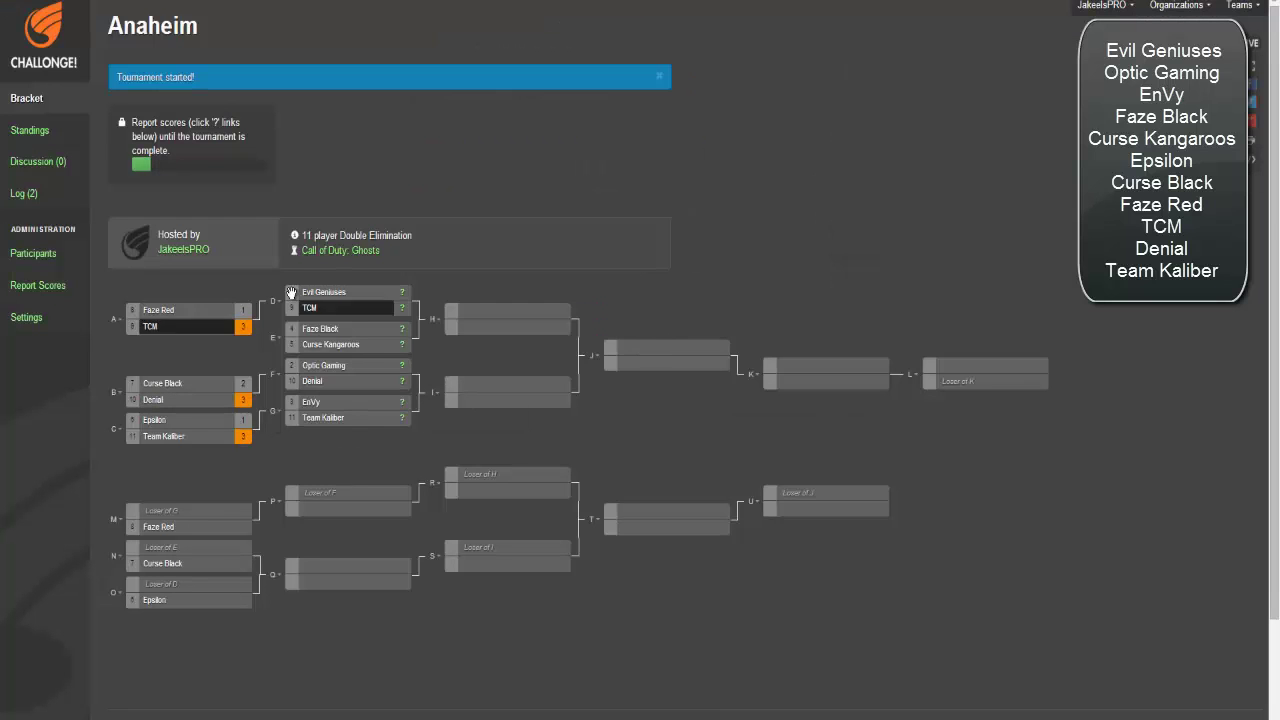
# Report the Evil Geniuses vs TCM match with scores 3 and 0 and Evil Geniuses as the winner.
pyautogui.scroll(-2, 208, 354)
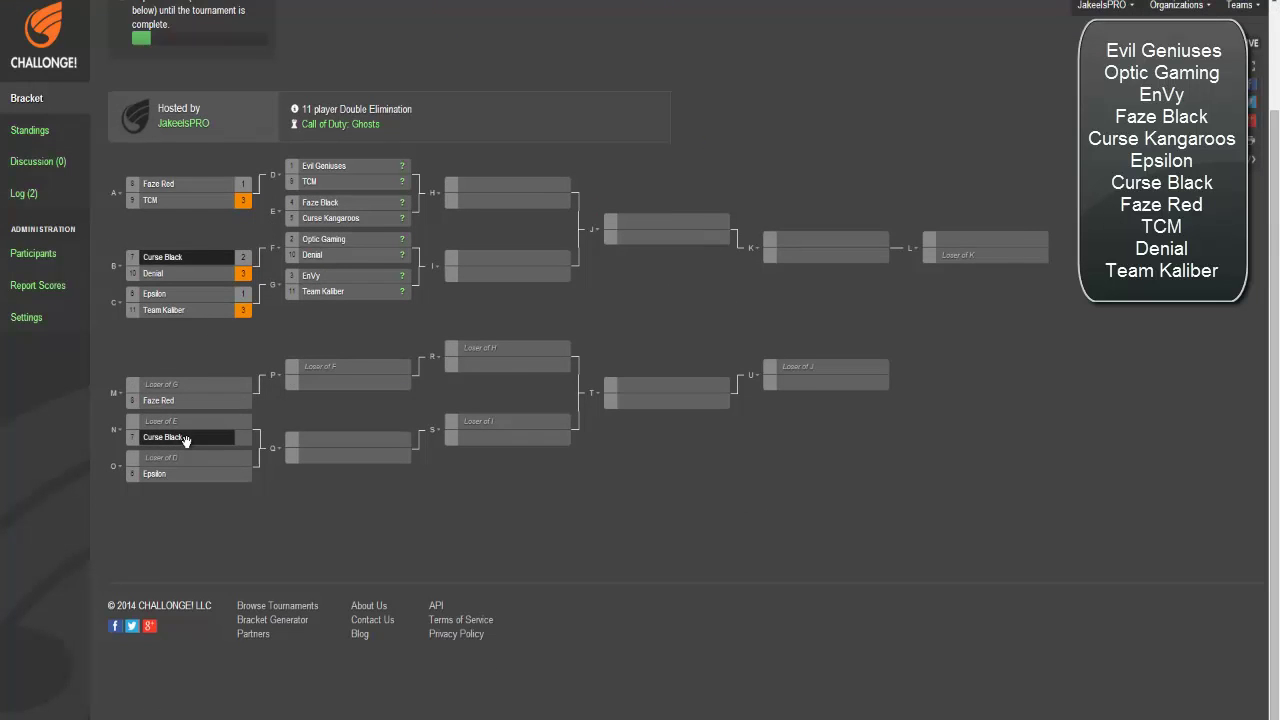
pyautogui.scroll(2, 252, 380)
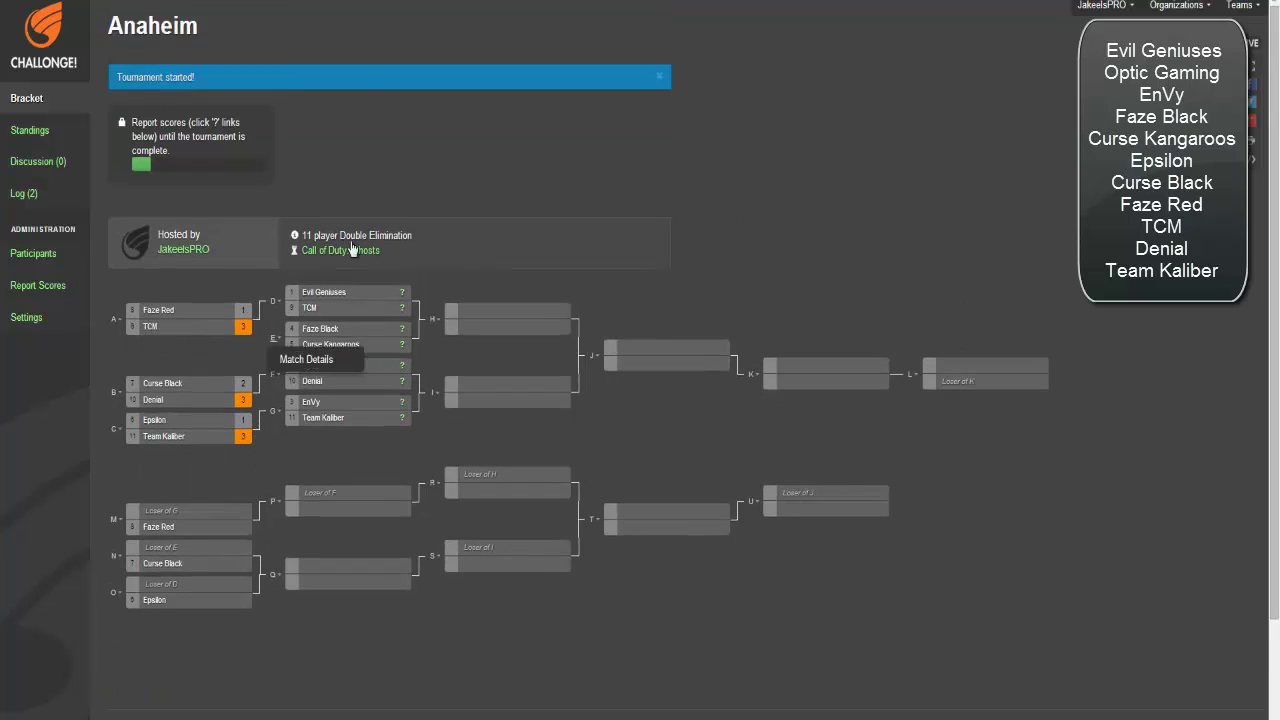
pyautogui.click(404, 292)
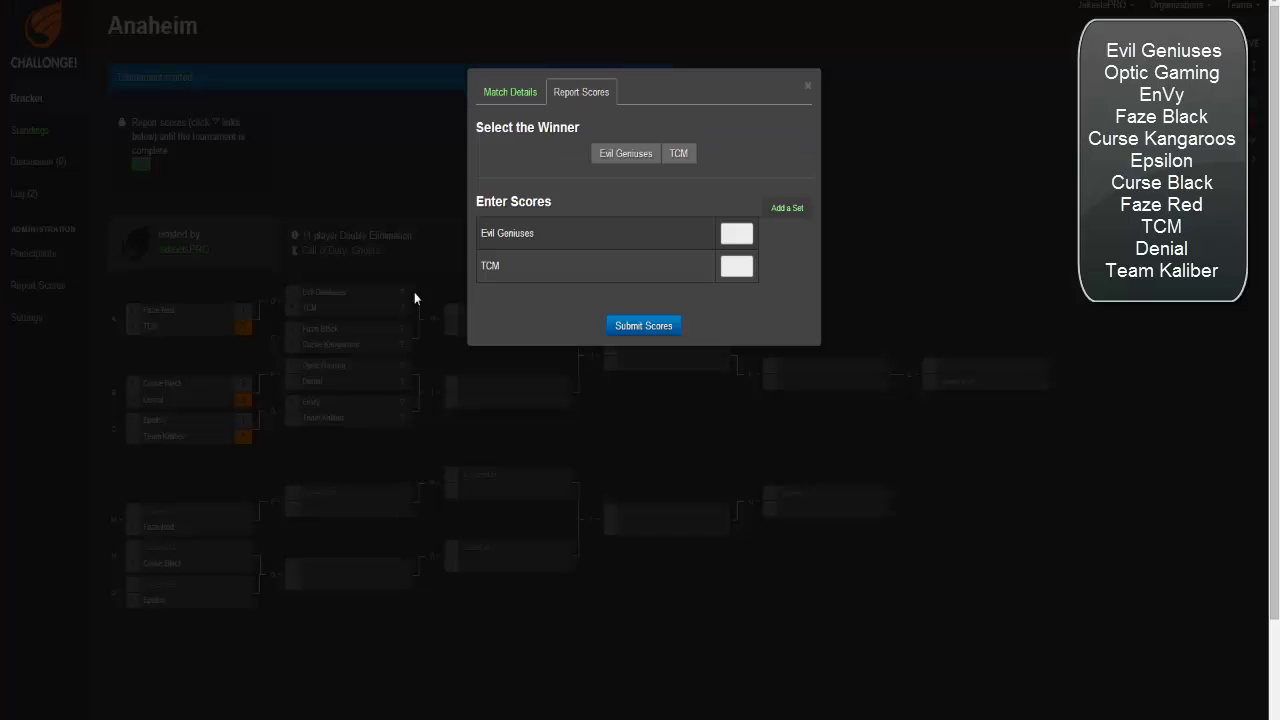
pyautogui.click(747, 229)
pyautogui.click(747, 229)
pyautogui.click(747, 229)
pyautogui.click(750, 271)
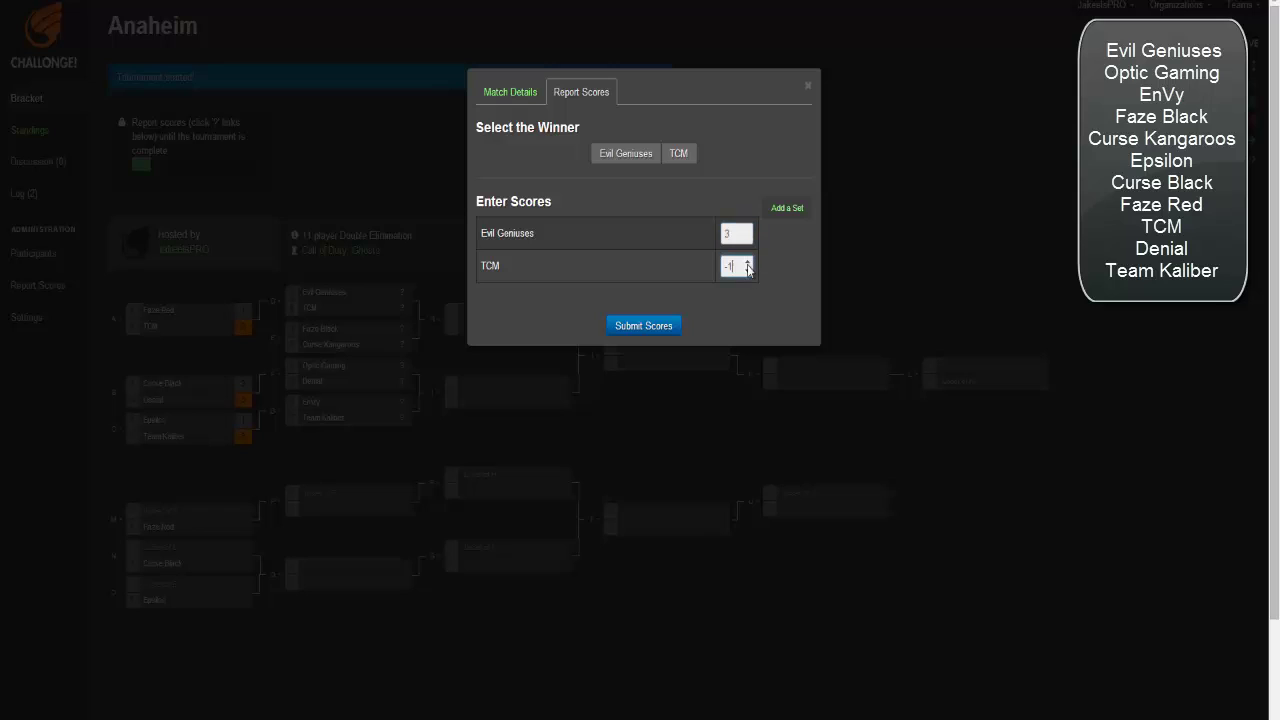
pyautogui.click(641, 330)
pyautogui.click(664, 68)
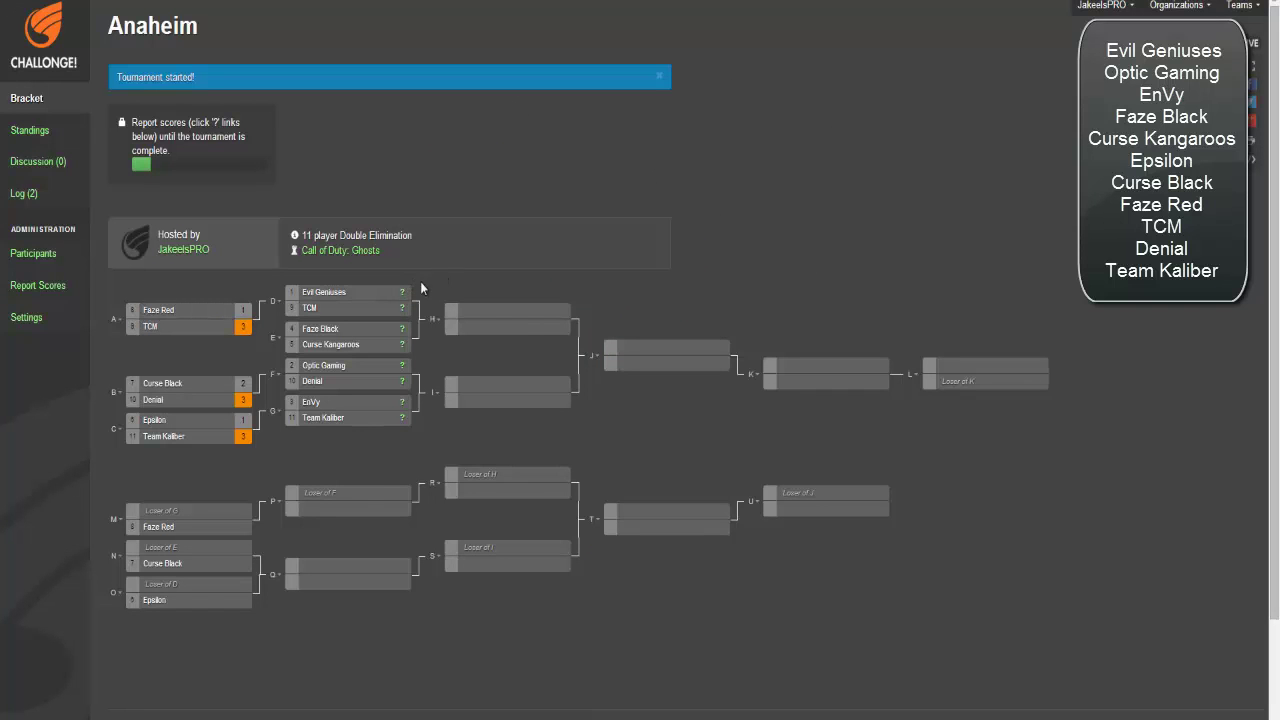
pyautogui.click(402, 304)
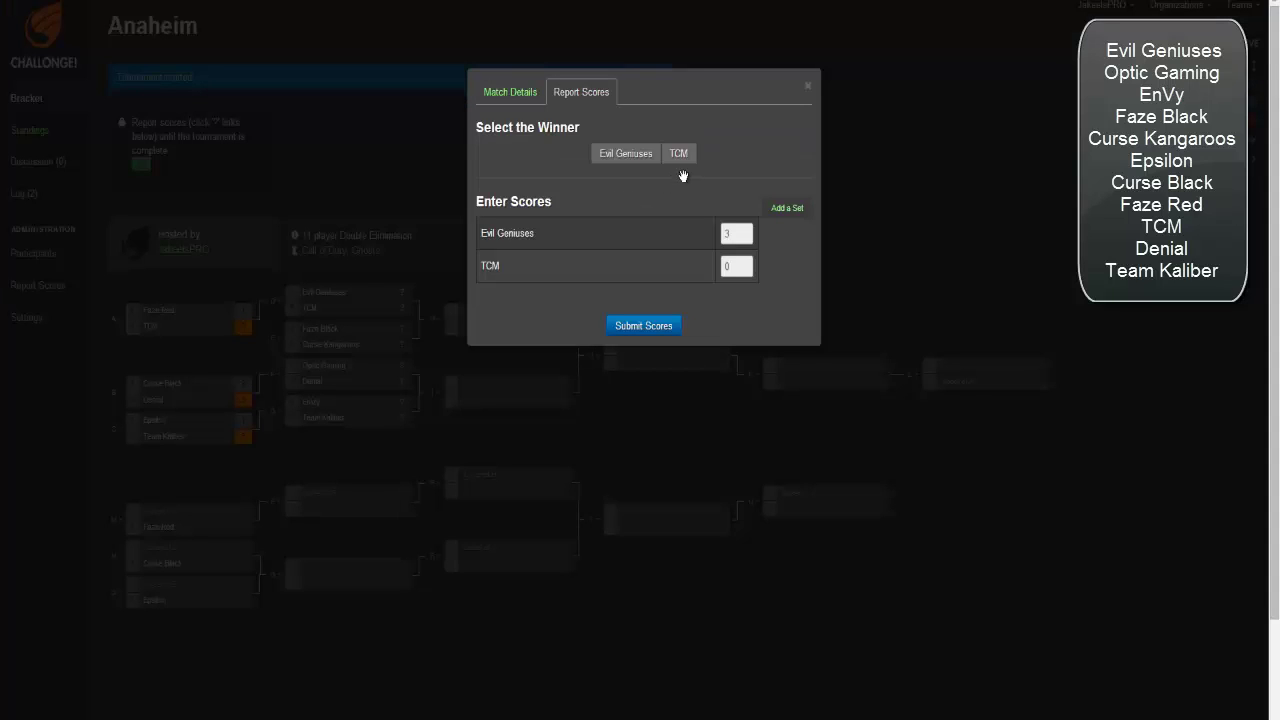
pyautogui.click(617, 153)
pyautogui.click(660, 328)
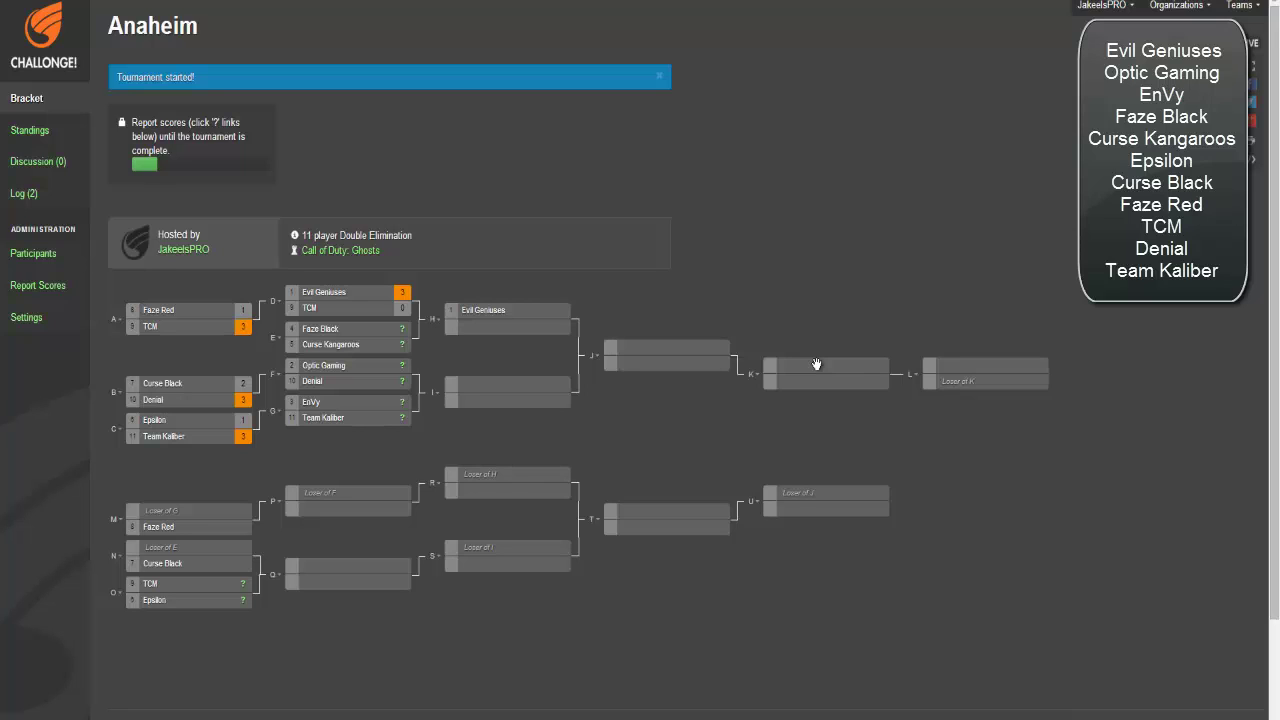
# Report the Faze Black vs Curse Kangaroos match with scores 3 and 1 and Faze Black as the winner.
pyautogui.click(405, 340)
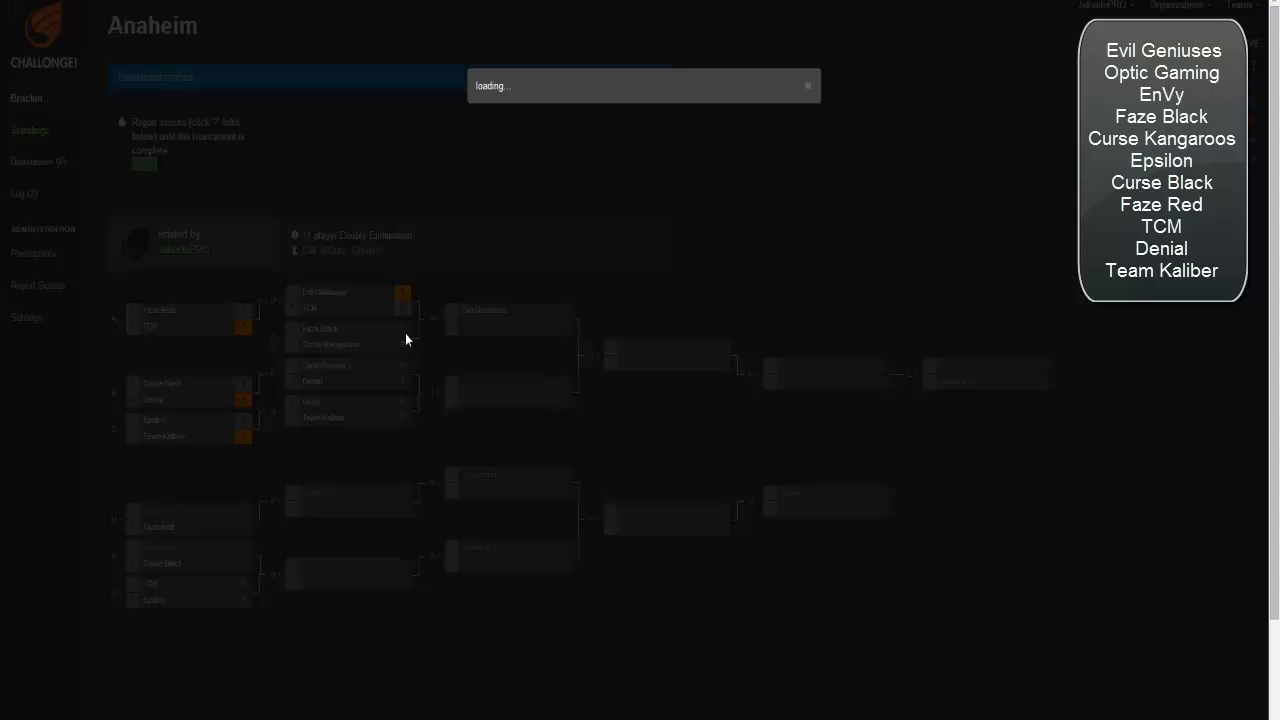
pyautogui.click(744, 232)
pyautogui.write('3')
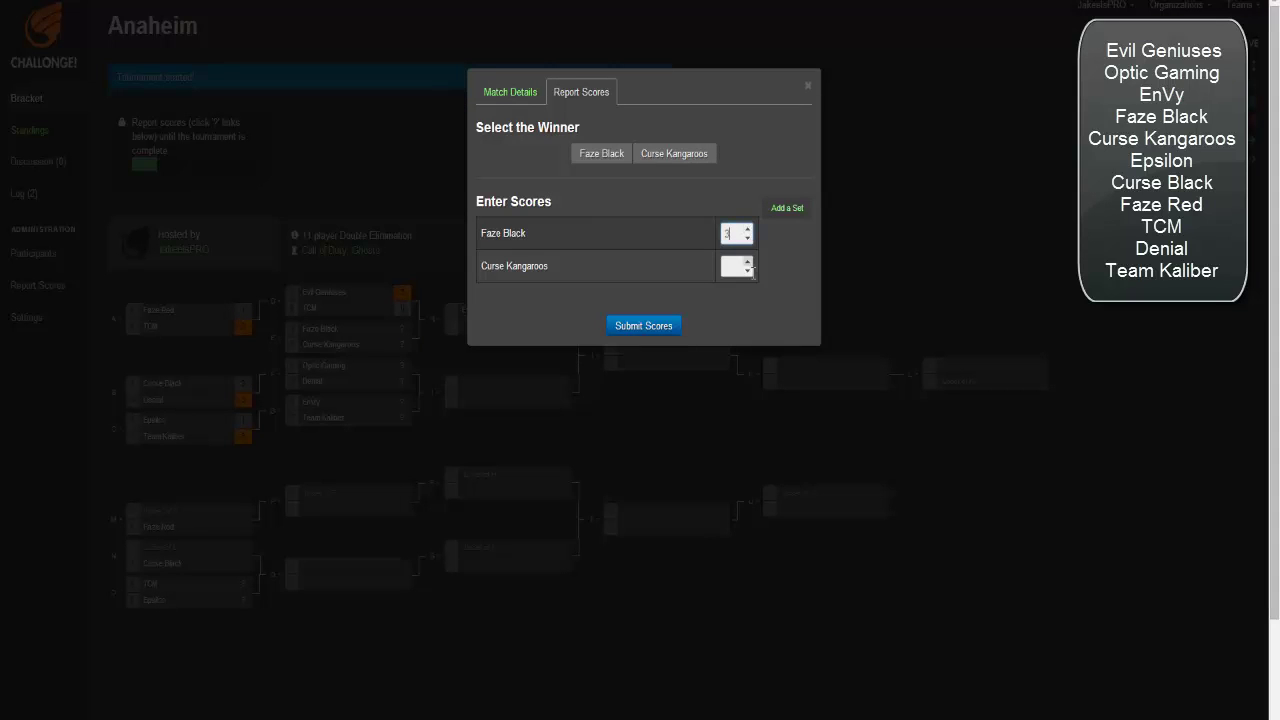
pyautogui.click(745, 266)
pyautogui.write('2')
pyautogui.click(747, 269)
pyautogui.click(612, 158)
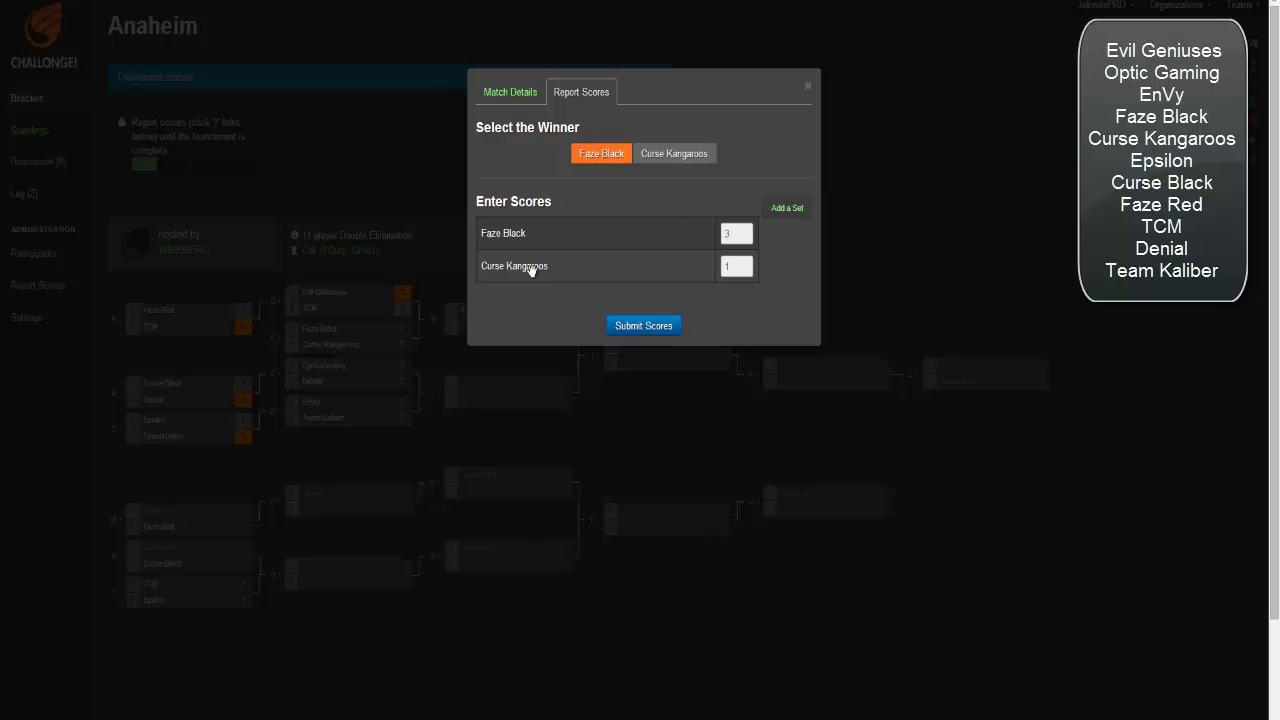
pyautogui.click(620, 329)
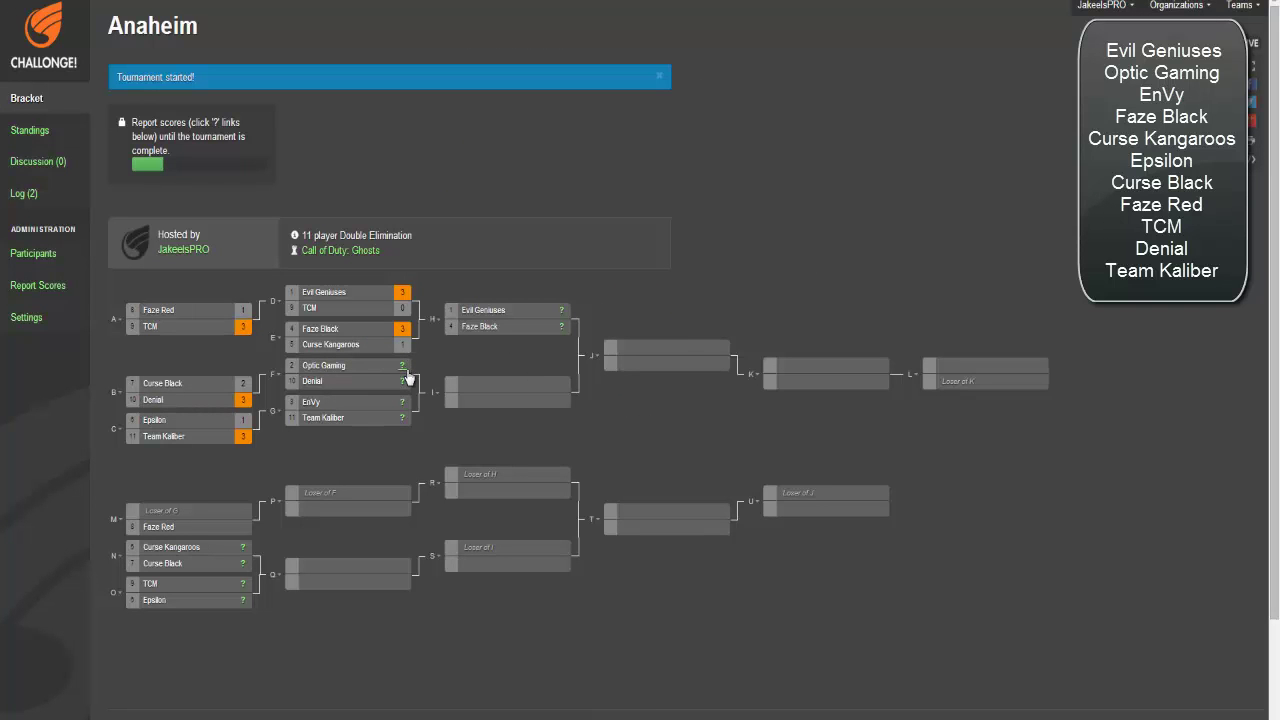
# Report the Optic Gaming vs Denial match with scores 3 and 0 and Optic Gaming as the winner.
pyautogui.click(403, 377)
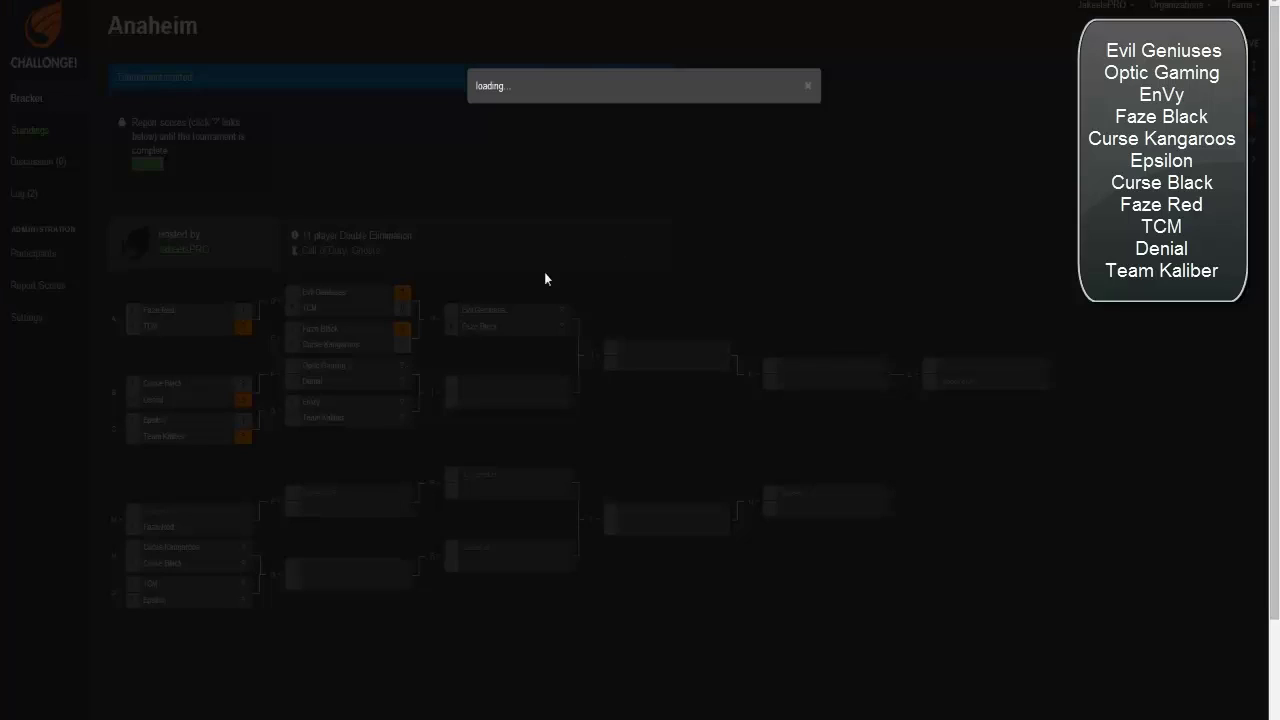
pyautogui.click(748, 233)
pyautogui.write('3')
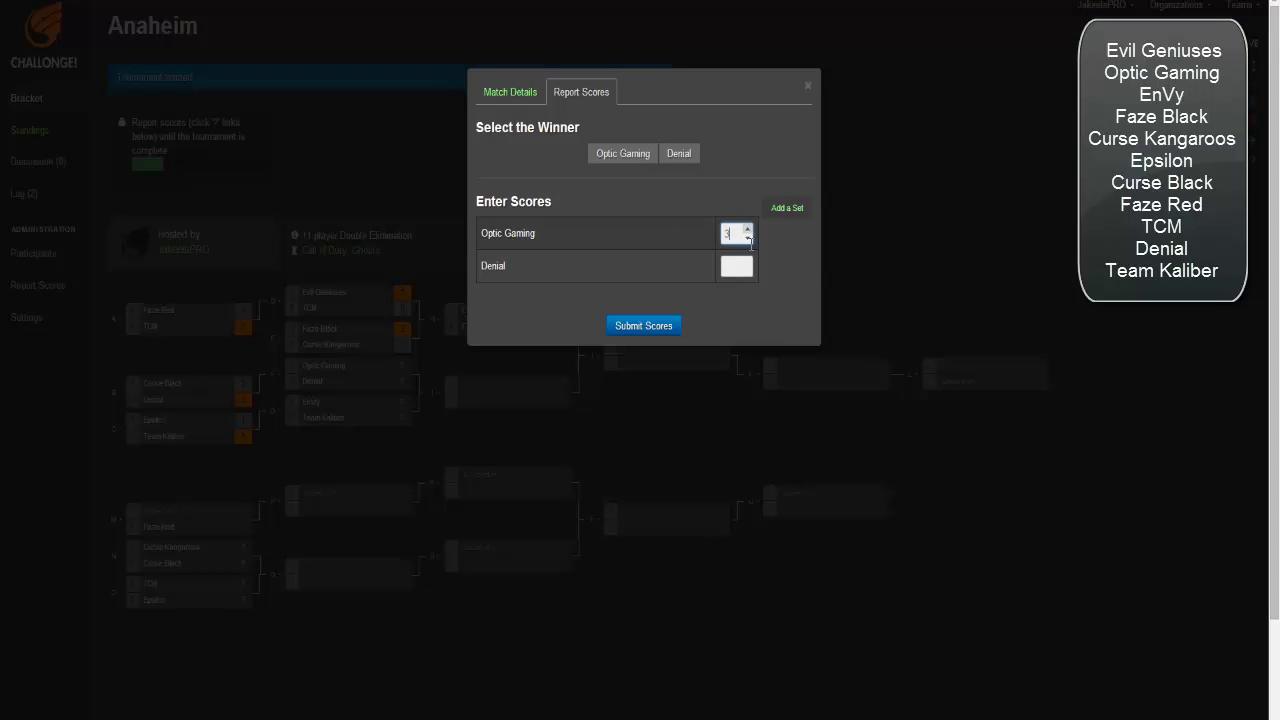
pyautogui.click(747, 272)
pyautogui.write('0')
pyautogui.click(637, 328)
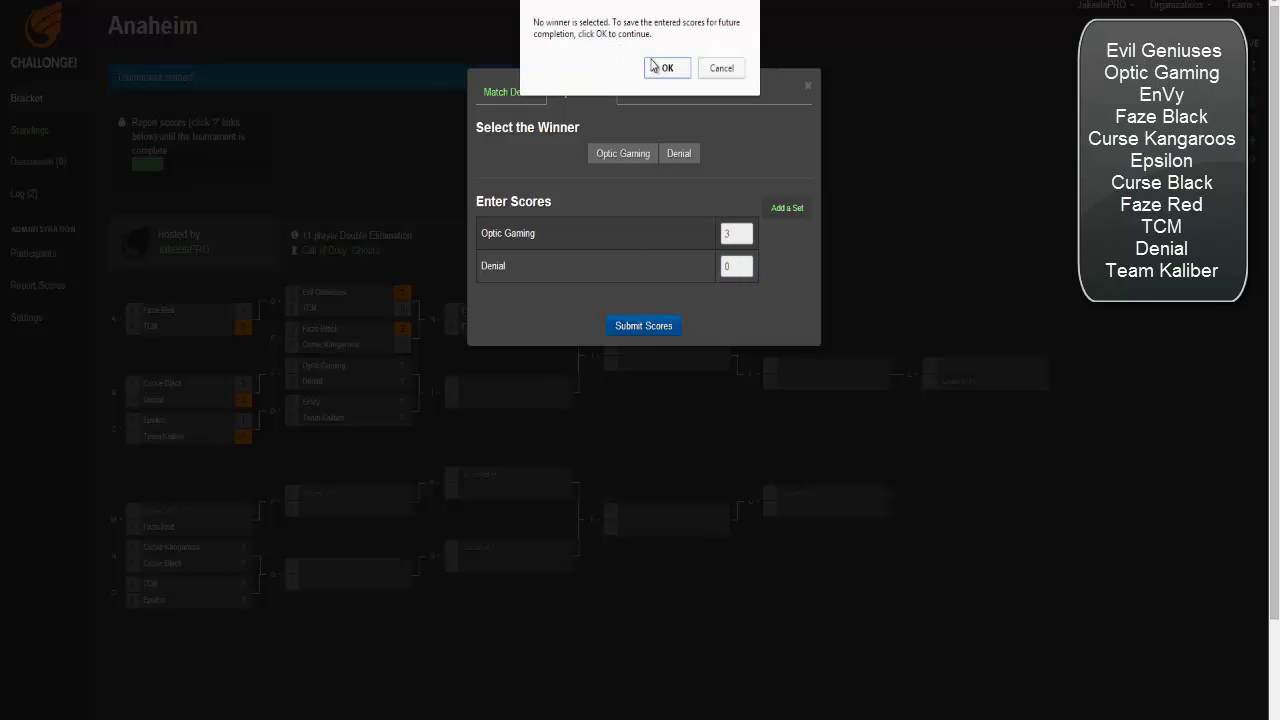
pyautogui.click(721, 68)
pyautogui.click(643, 157)
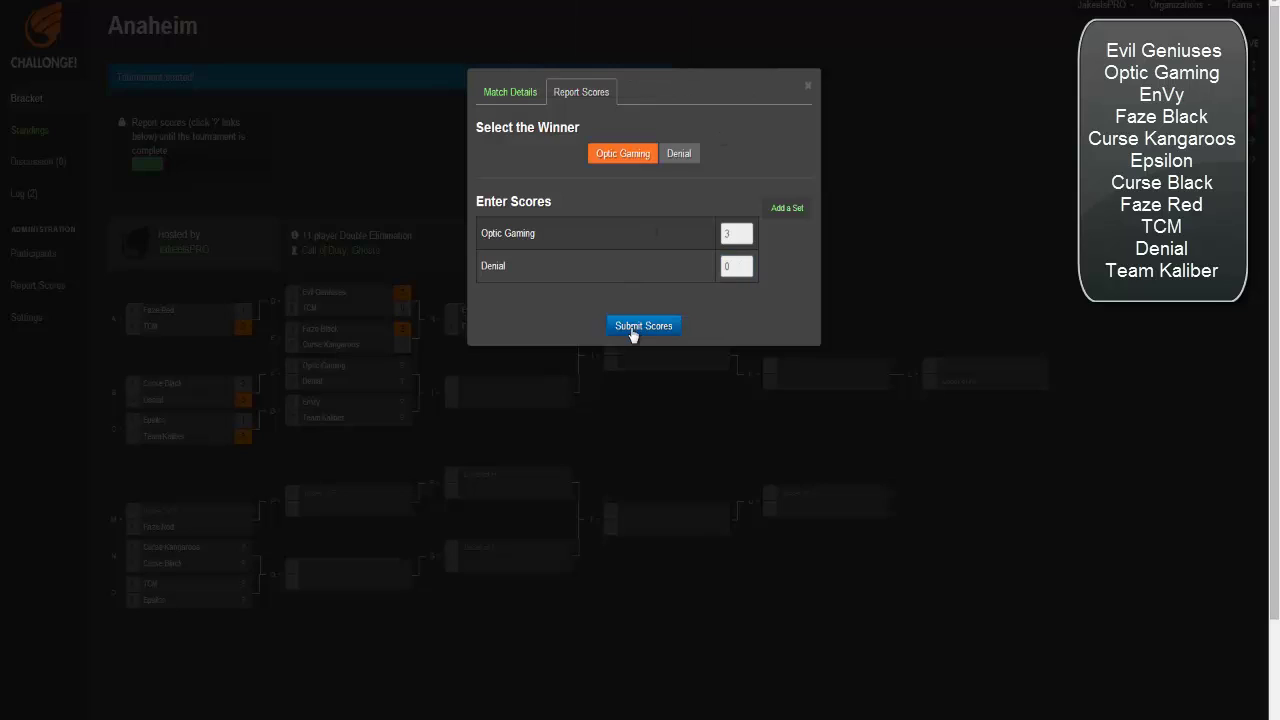
pyautogui.click(633, 328)
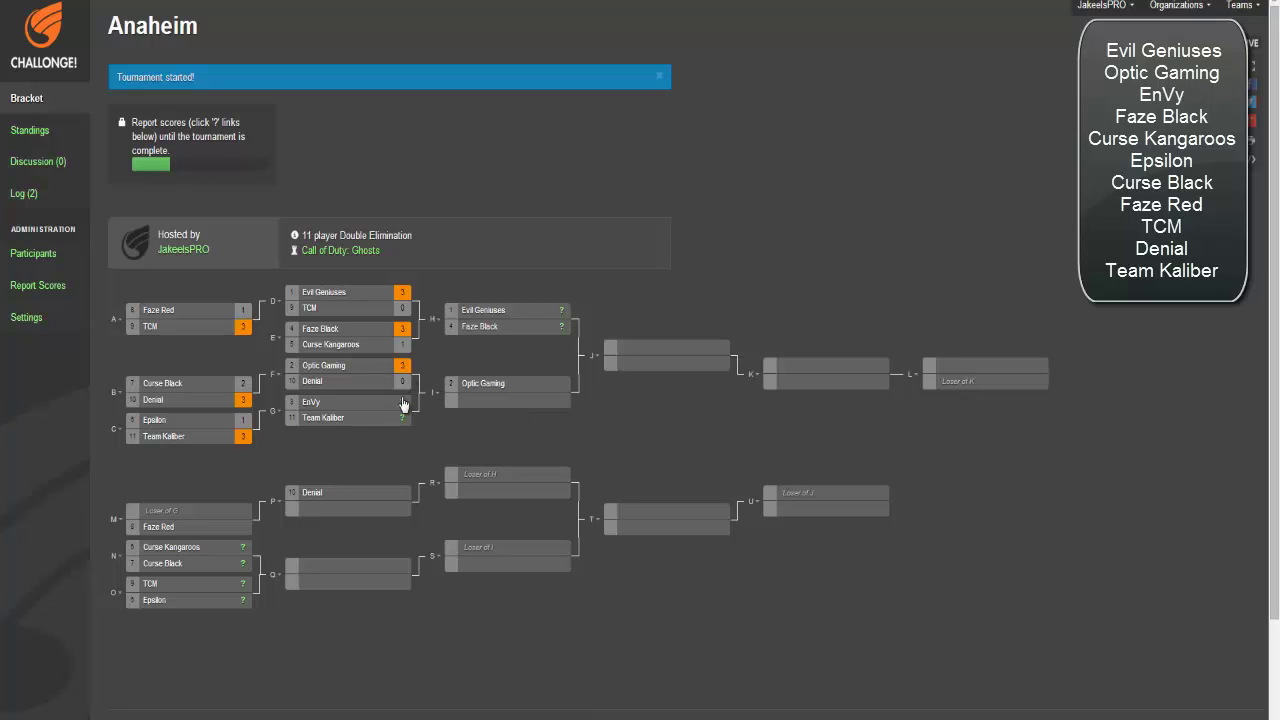
# Report the EnVy vs Team Kaliber match with scores 2 and 3 and Team Kaliber as the winner.
pyautogui.scroll(-3, 402, 410)
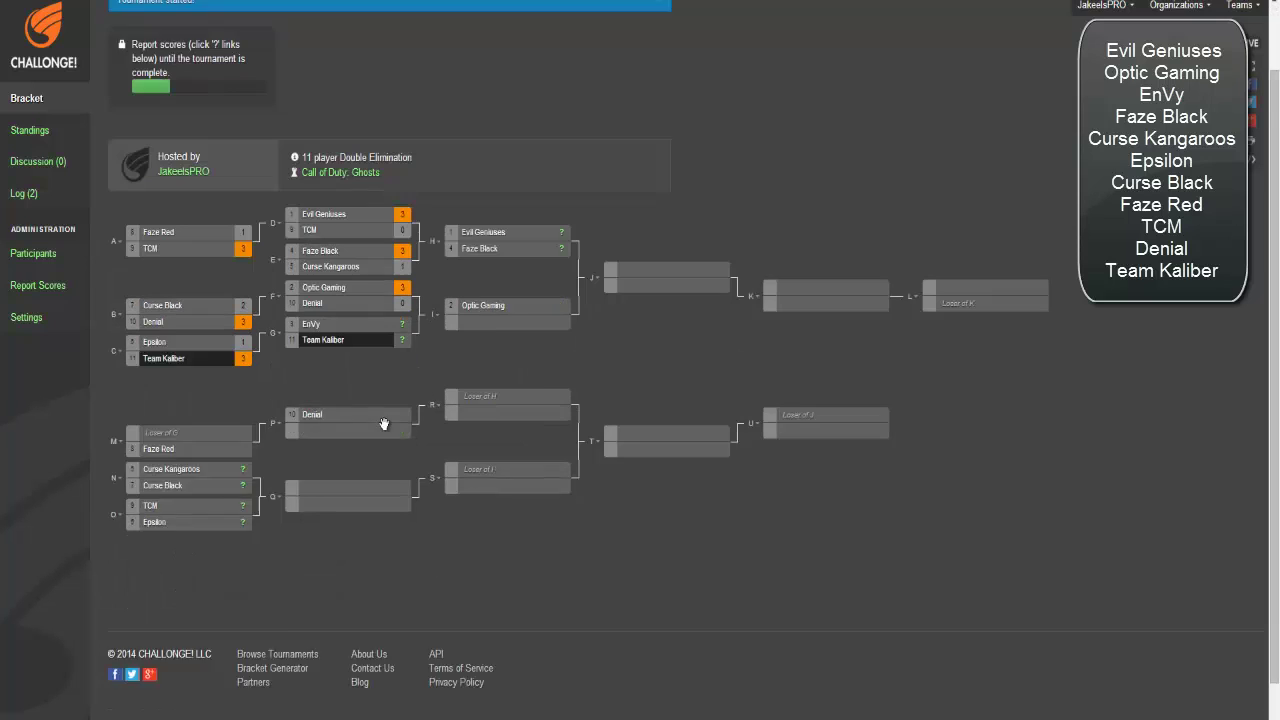
pyautogui.click(404, 292)
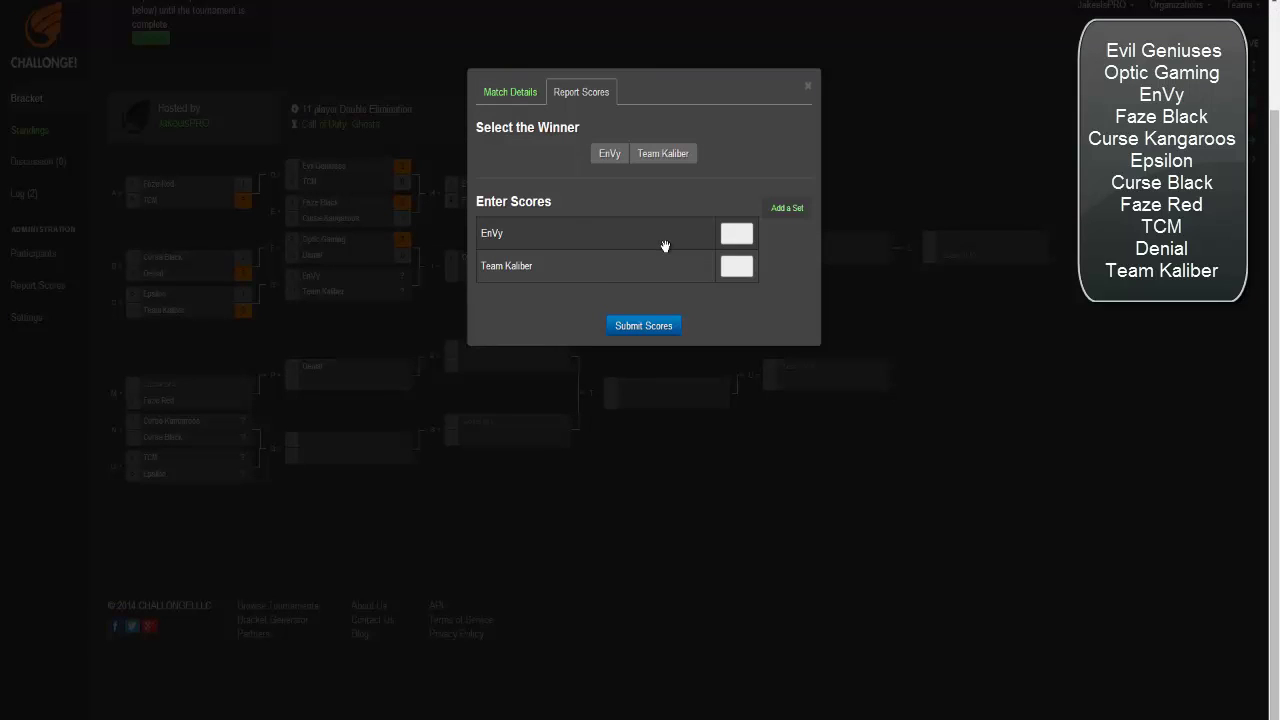
pyautogui.click(735, 266)
pyautogui.write('3')
pyautogui.click(748, 230)
pyautogui.click(748, 230)
pyautogui.rightClick(756, 265)
pyautogui.click(659, 325)
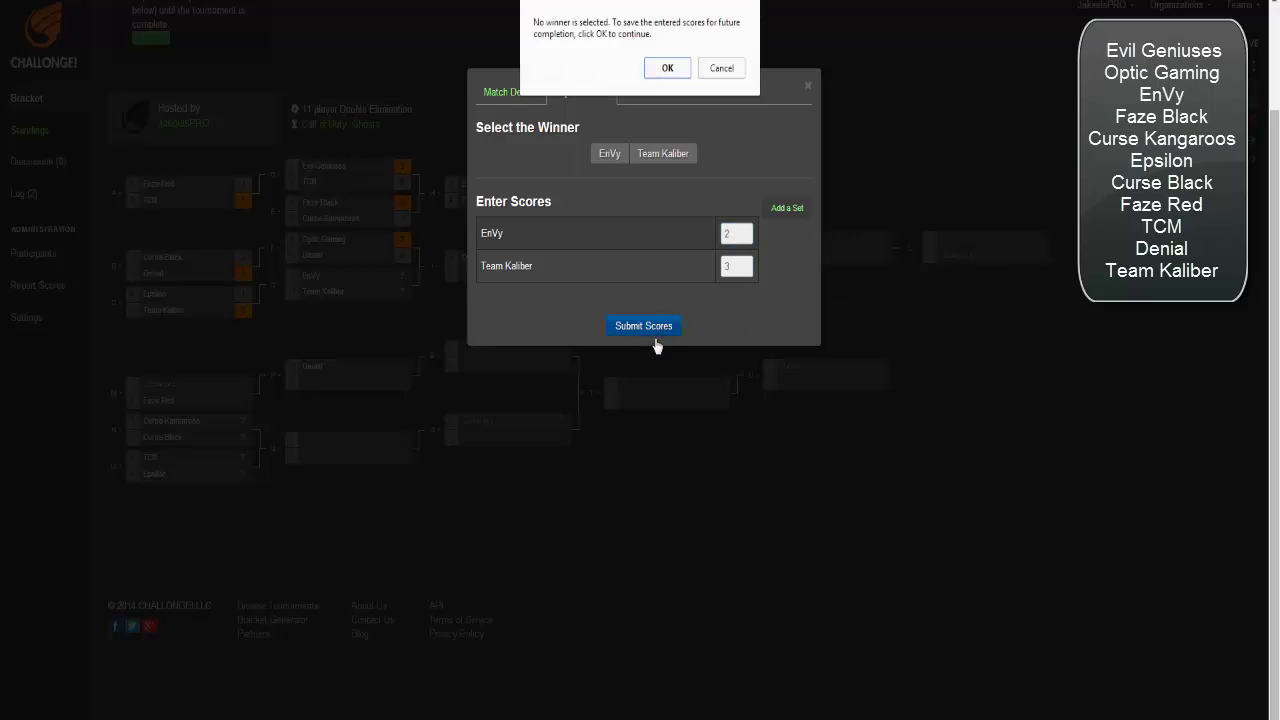
pyautogui.click(660, 66)
pyautogui.click(670, 160)
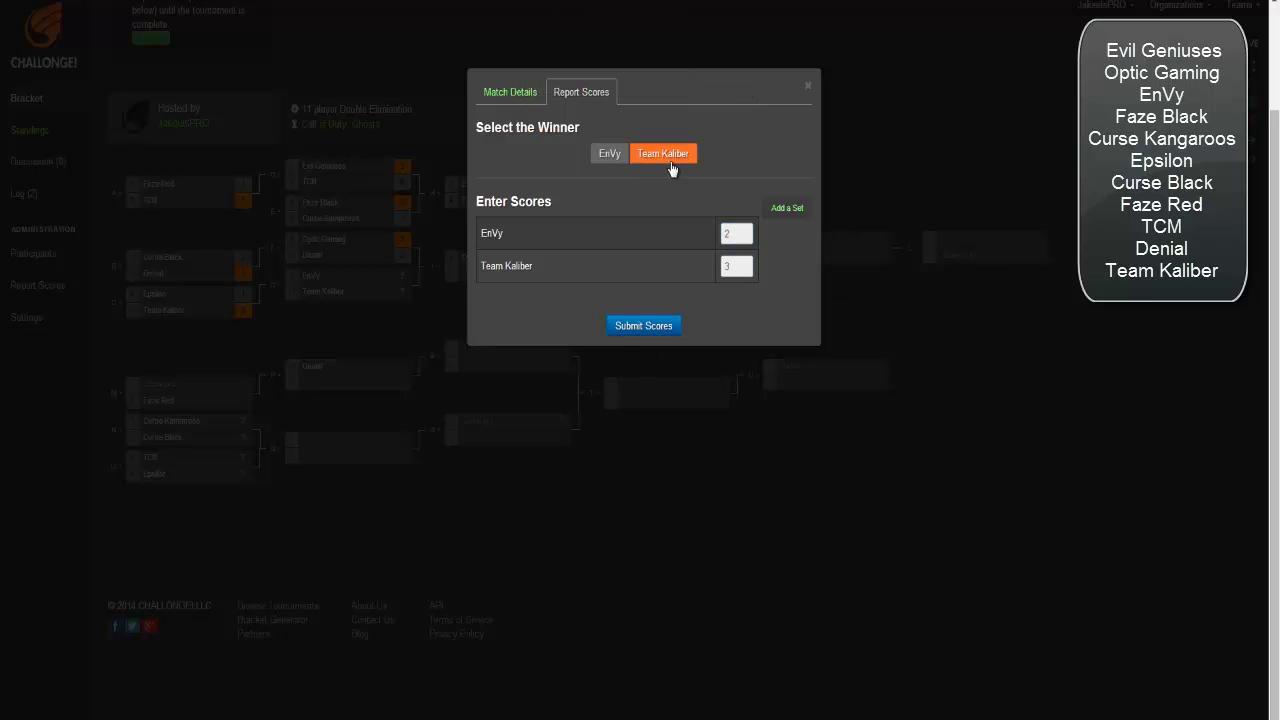
pyautogui.click(648, 329)
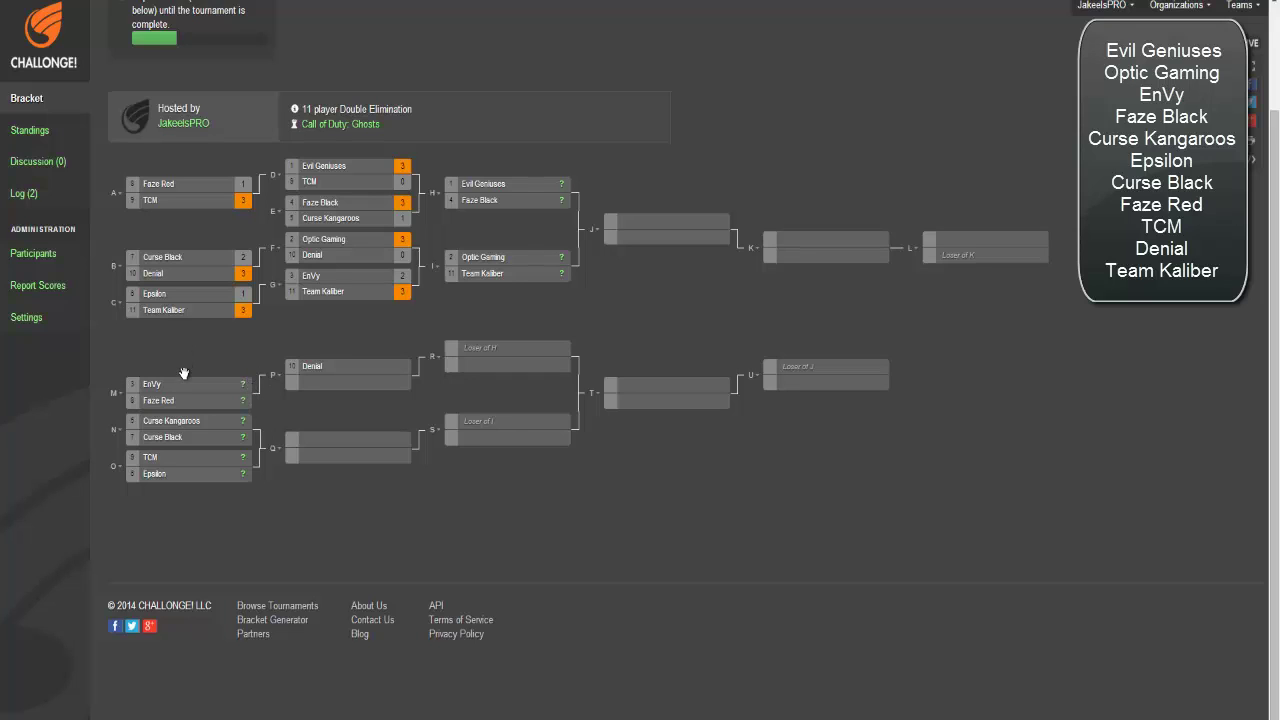
# Report the EnVy vs Faze Red losers-bracket match with scores 3 and 1 and EnVy as the winner.
pyautogui.click(246, 385)
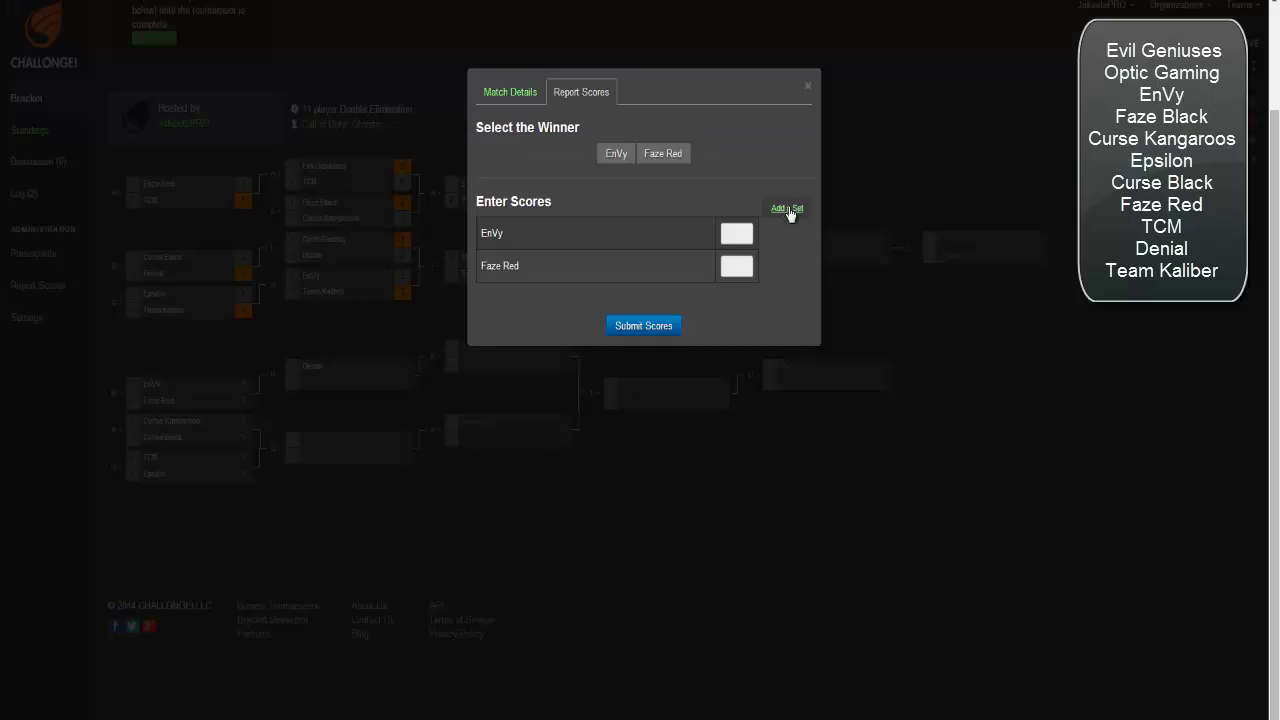
pyautogui.click(738, 232)
pyautogui.write('3')
pyautogui.click(740, 266)
pyautogui.write('0')
pyautogui.click(747, 261)
pyautogui.click(643, 325)
pyautogui.click(720, 68)
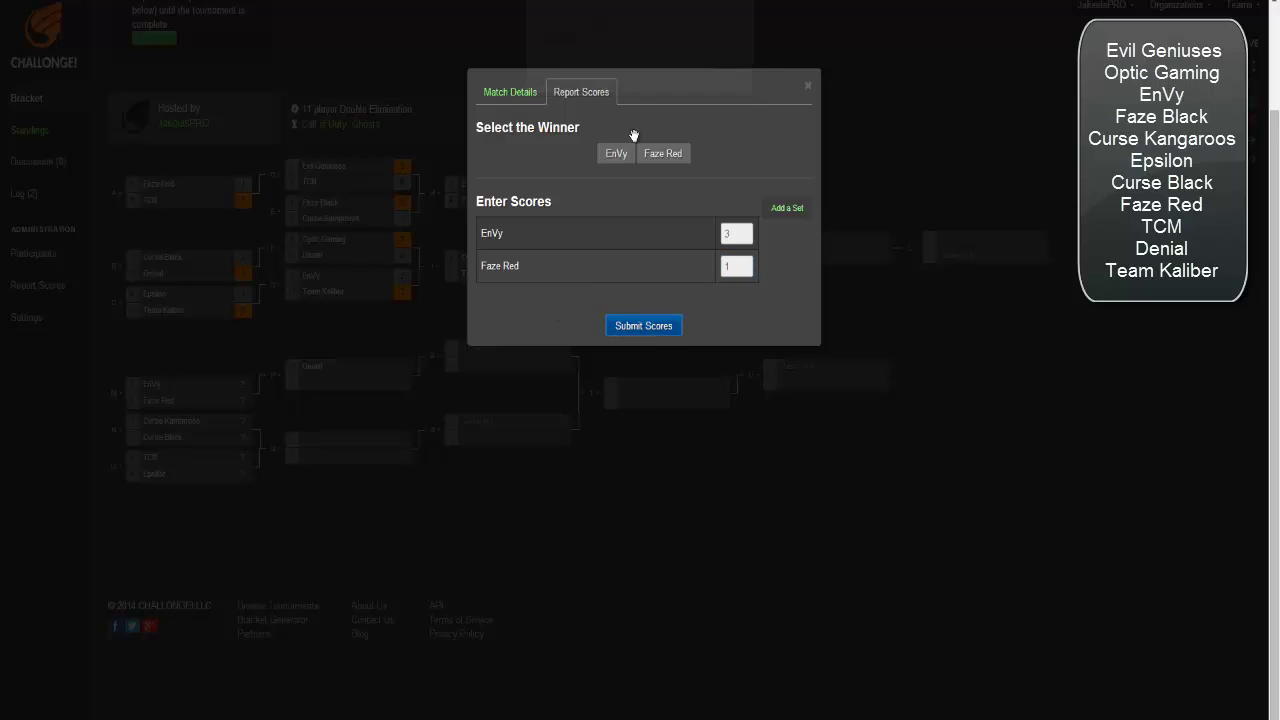
pyautogui.click(616, 153)
pyautogui.click(632, 325)
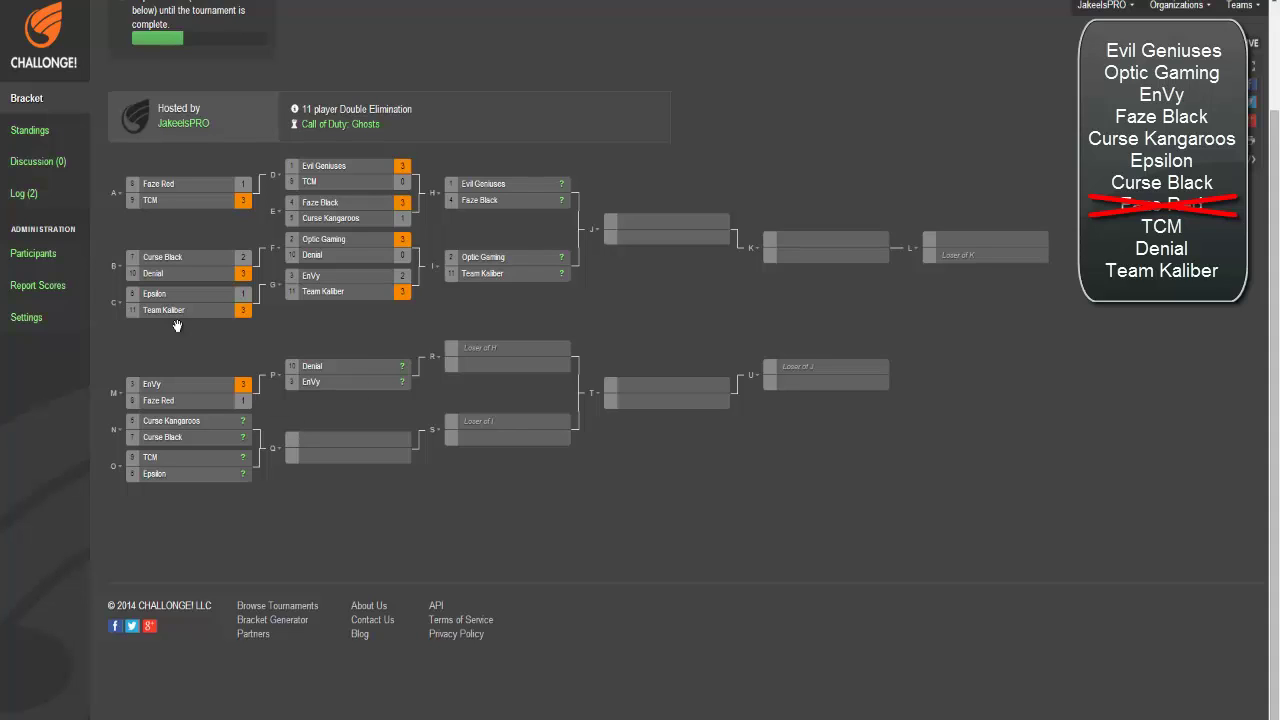
# Report the Curse Kangaroos vs Curse Black match with scores 3 and 2 and Curse Kangaroos as the winner.
pyautogui.click(247, 424)
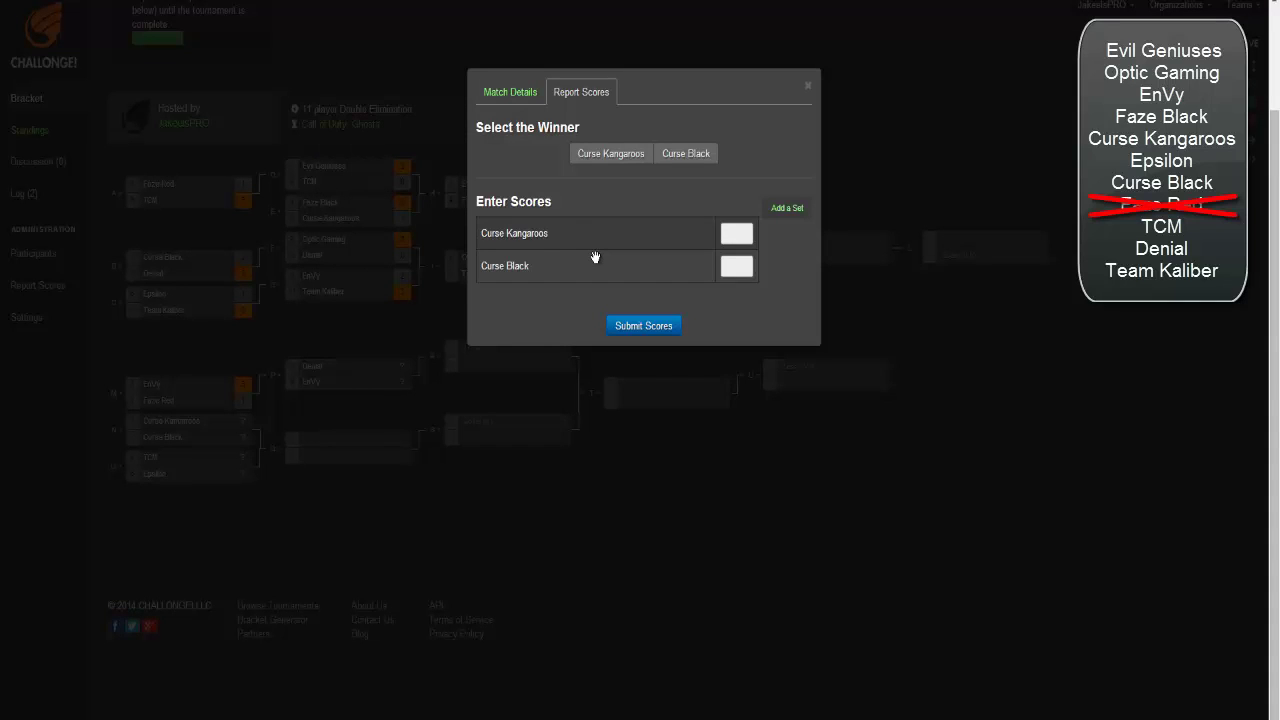
pyautogui.click(644, 150)
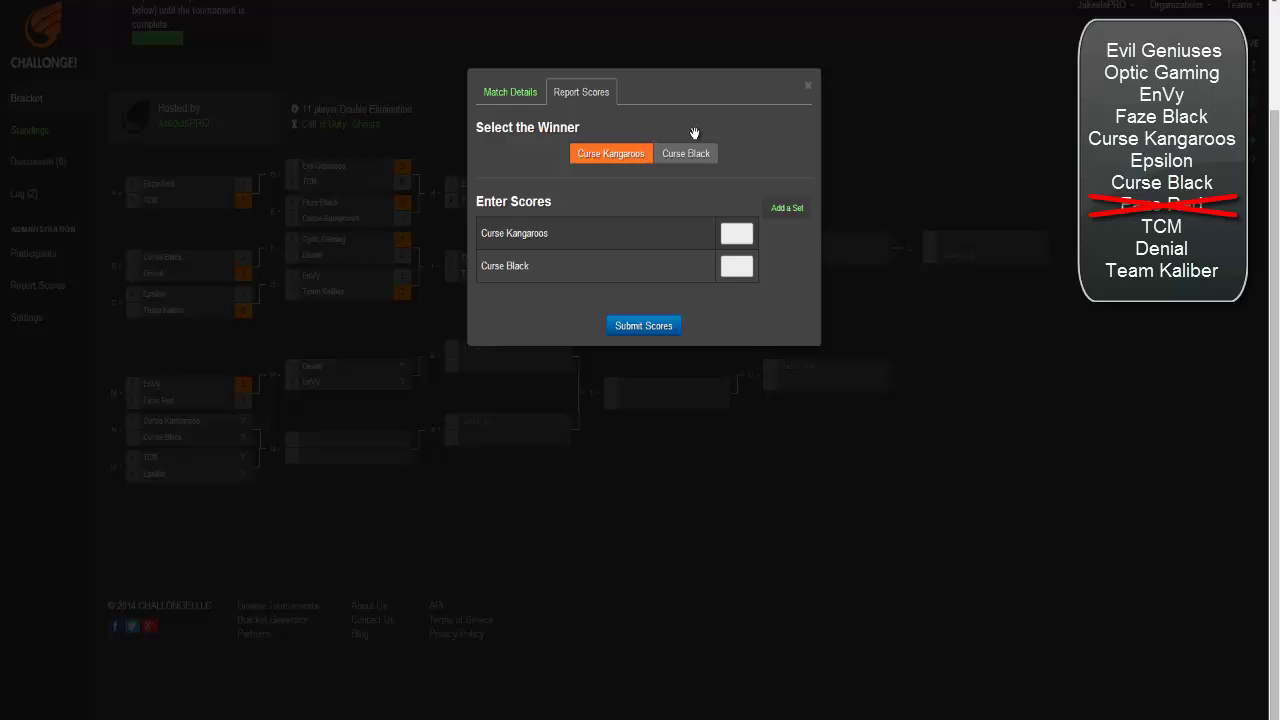
pyautogui.click(748, 262)
pyautogui.click(748, 229)
pyautogui.click(748, 230)
pyautogui.click(748, 262)
pyautogui.click(748, 229)
pyautogui.click(643, 326)
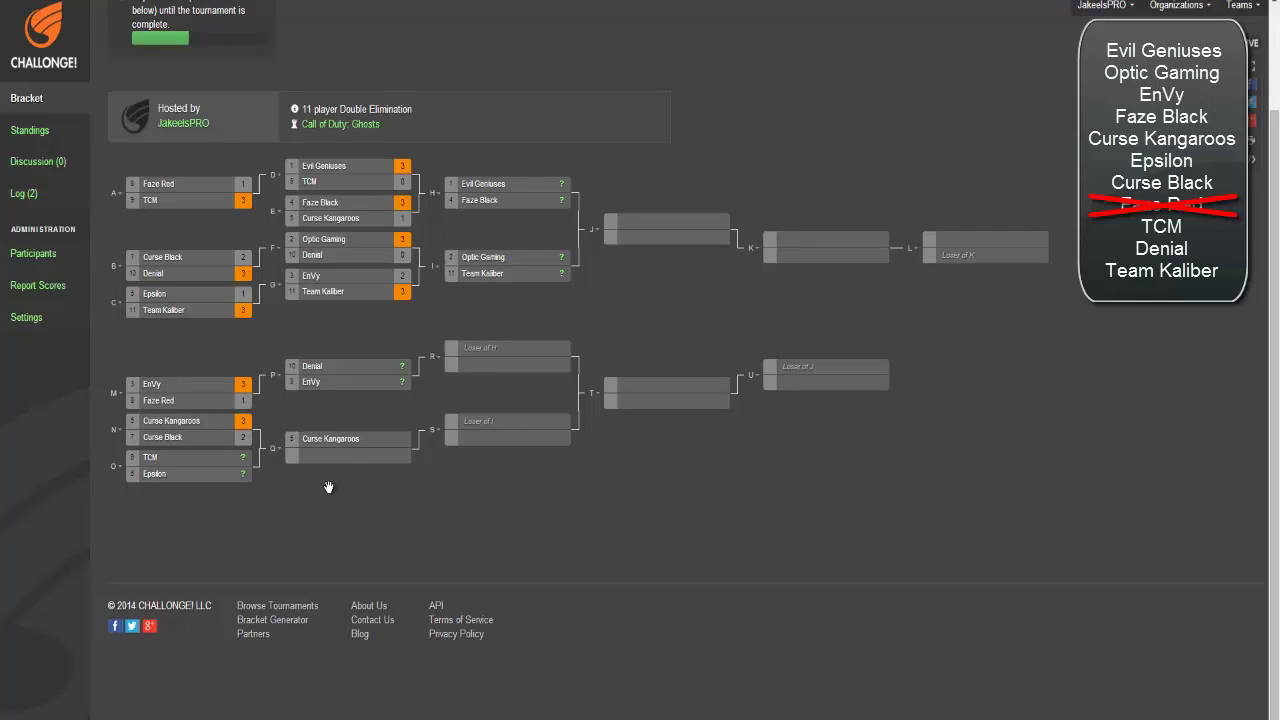
# Report the TCM vs Epsilon match with scores 1 and 3 and Epsilon as the winner.
pyautogui.click(245, 474)
pyautogui.click(662, 156)
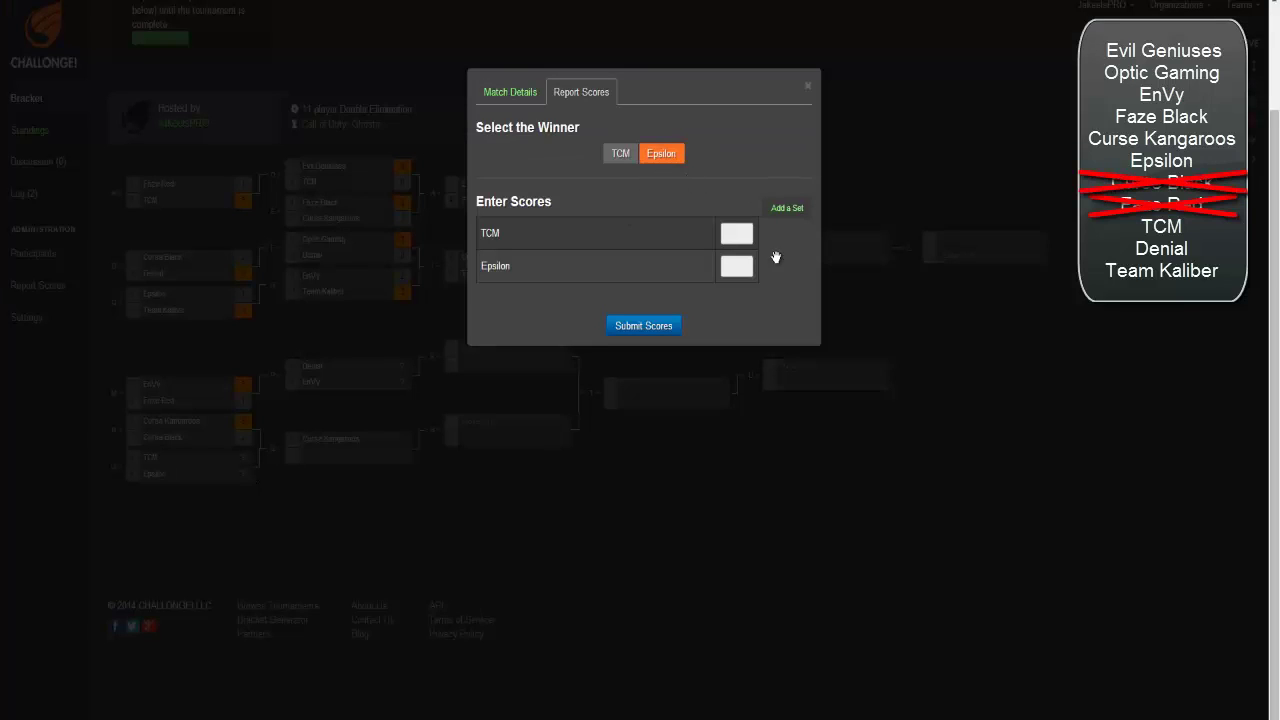
pyautogui.click(741, 256)
pyautogui.write('3')
pyautogui.click(752, 233)
pyautogui.write('1')
pyautogui.click(618, 322)
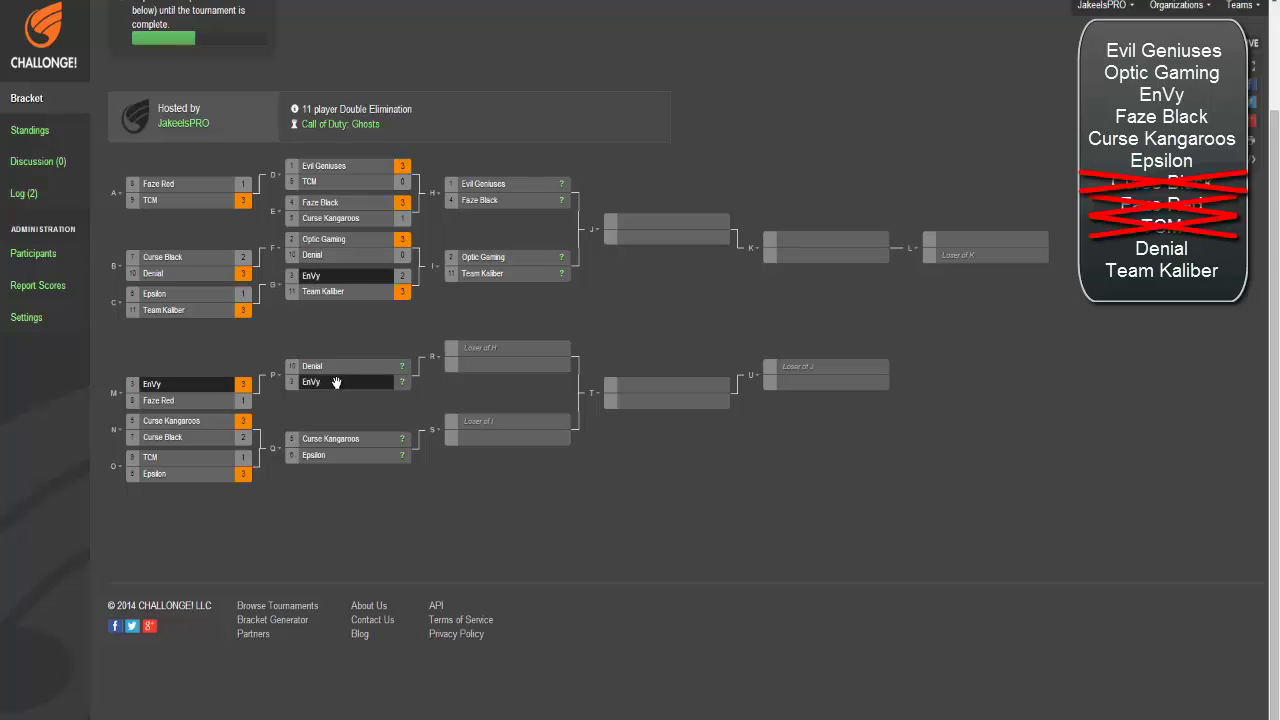
# Report the Denial vs EnVy match with scores 2 and 3 and EnVy as the winner.
pyautogui.click(404, 381)
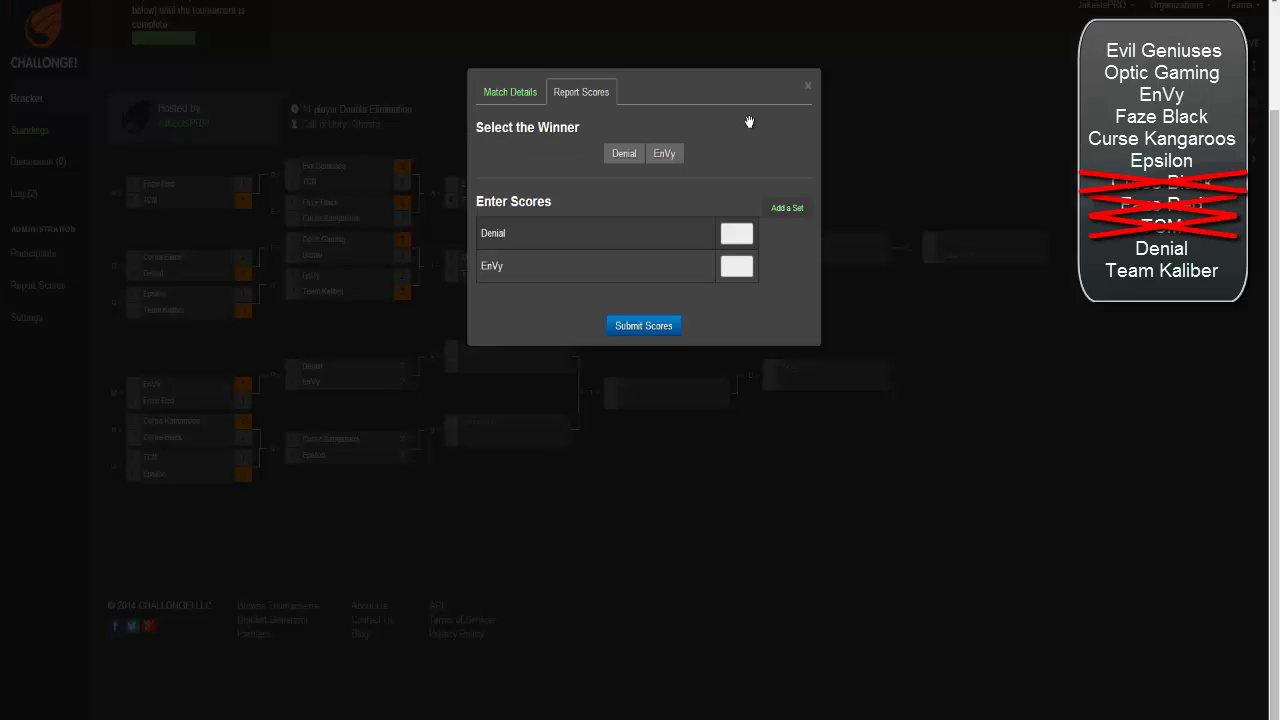
pyautogui.click(740, 266)
pyautogui.write('3')
pyautogui.click(645, 152)
pyautogui.click(678, 156)
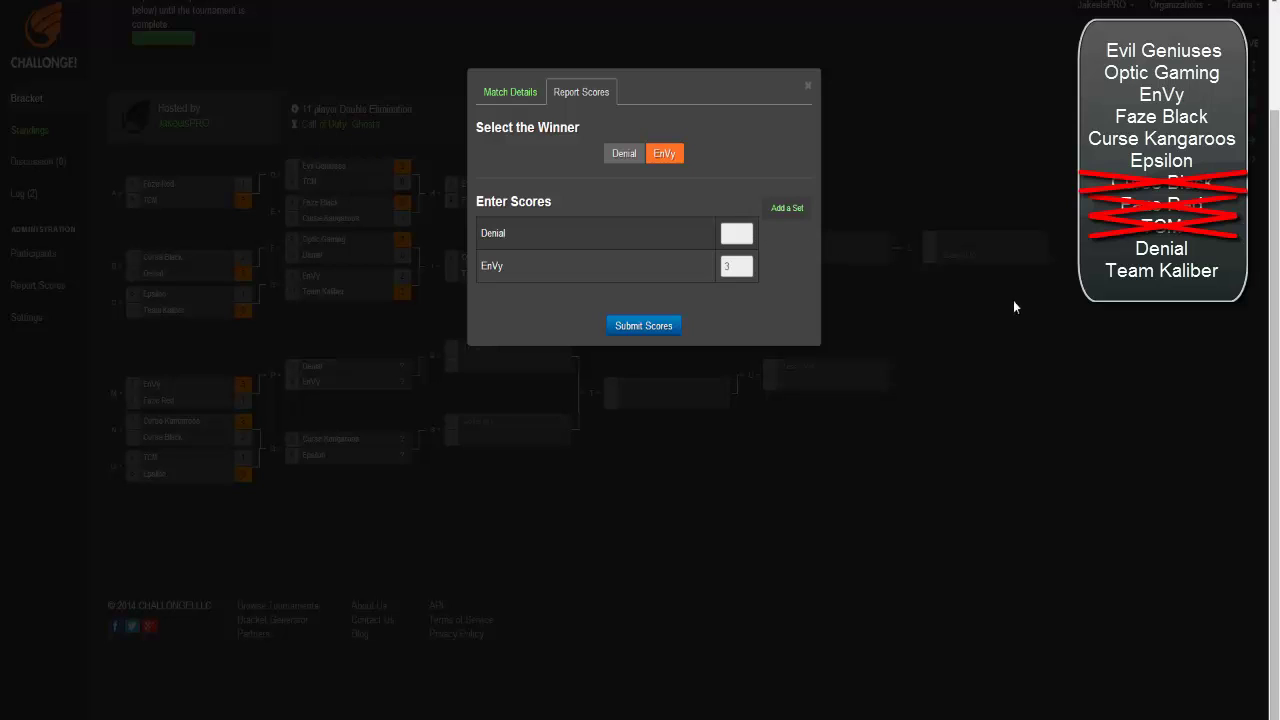
pyautogui.click(745, 232)
pyautogui.write('1')
pyautogui.click(642, 325)
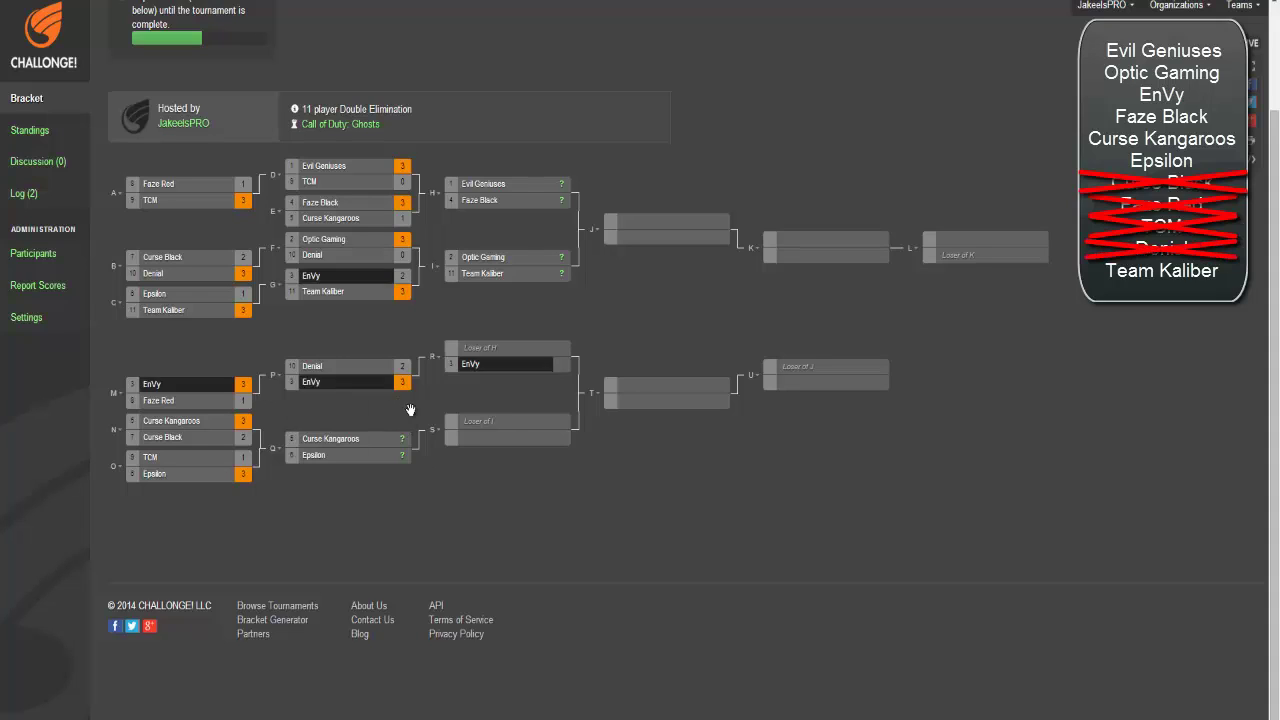
# Report the Curse Kangaroos vs Epsilon match with scores 3 and 1 and Curse Kangaroos as the winner.
pyautogui.click(402, 445)
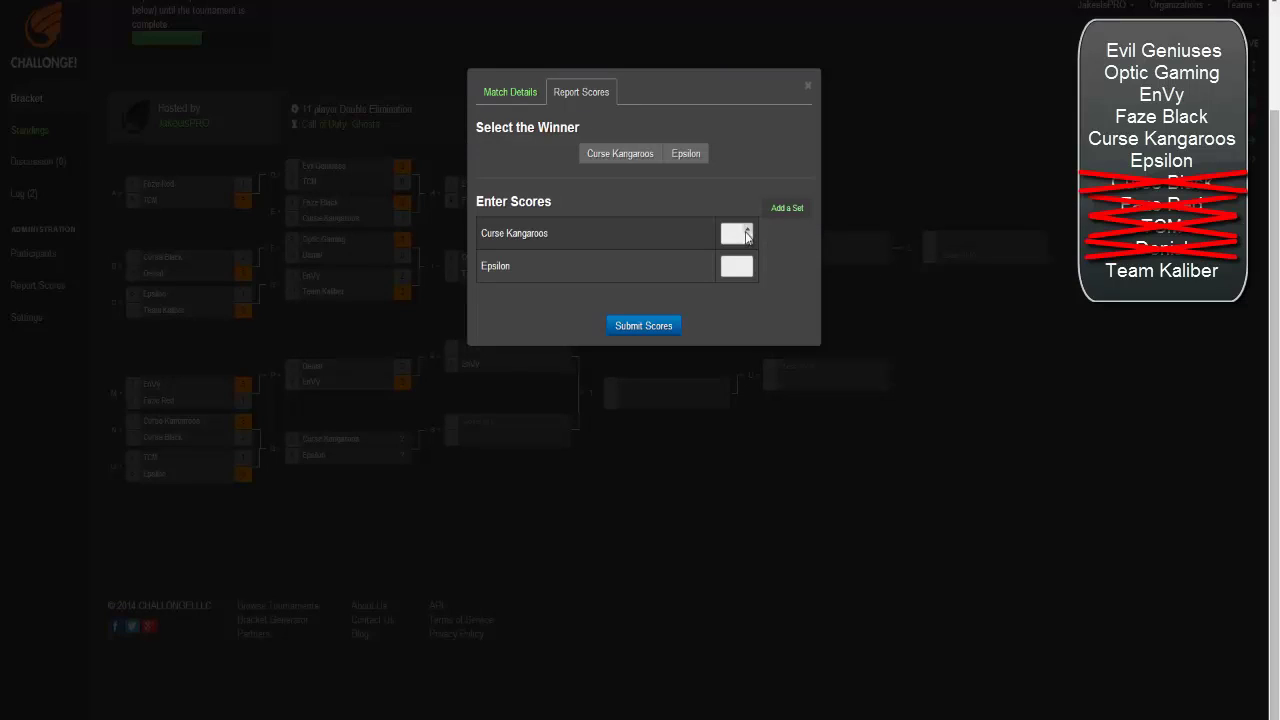
pyautogui.doubleClick(747, 234)
pyautogui.click(747, 229)
pyautogui.click(747, 270)
pyautogui.click(651, 162)
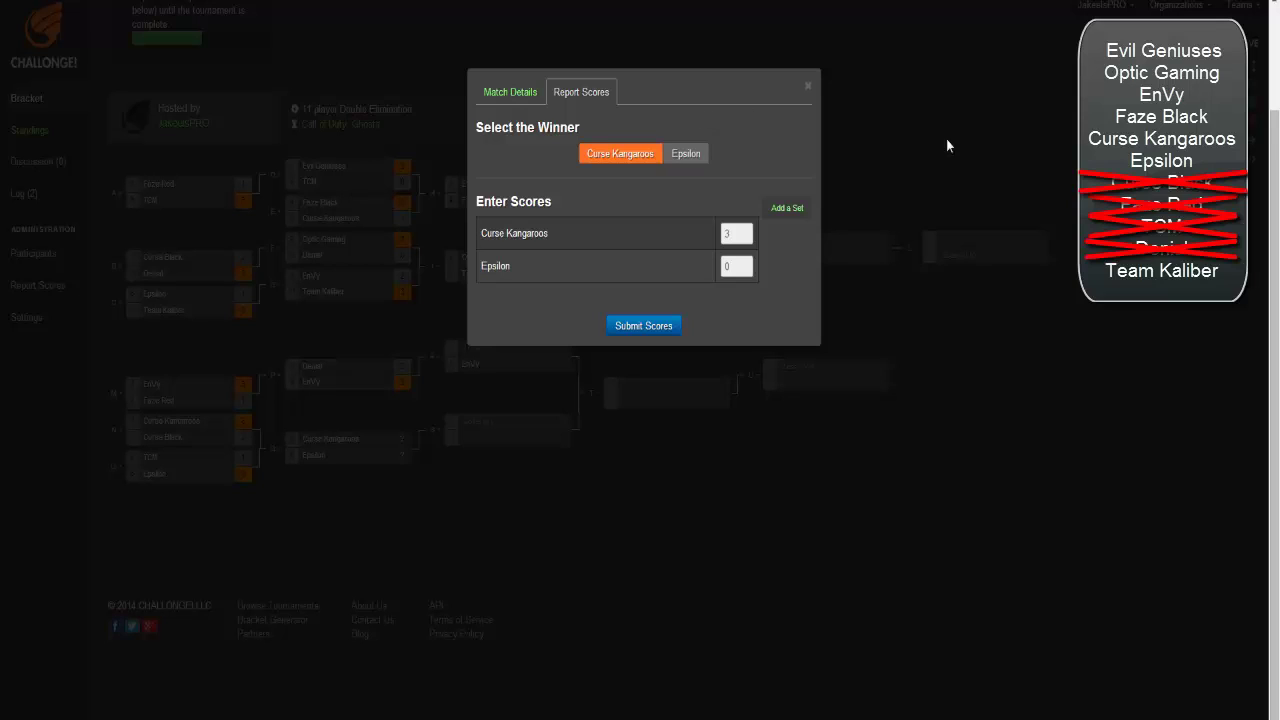
pyautogui.click(737, 266)
pyautogui.write('1')
pyautogui.click(643, 326)
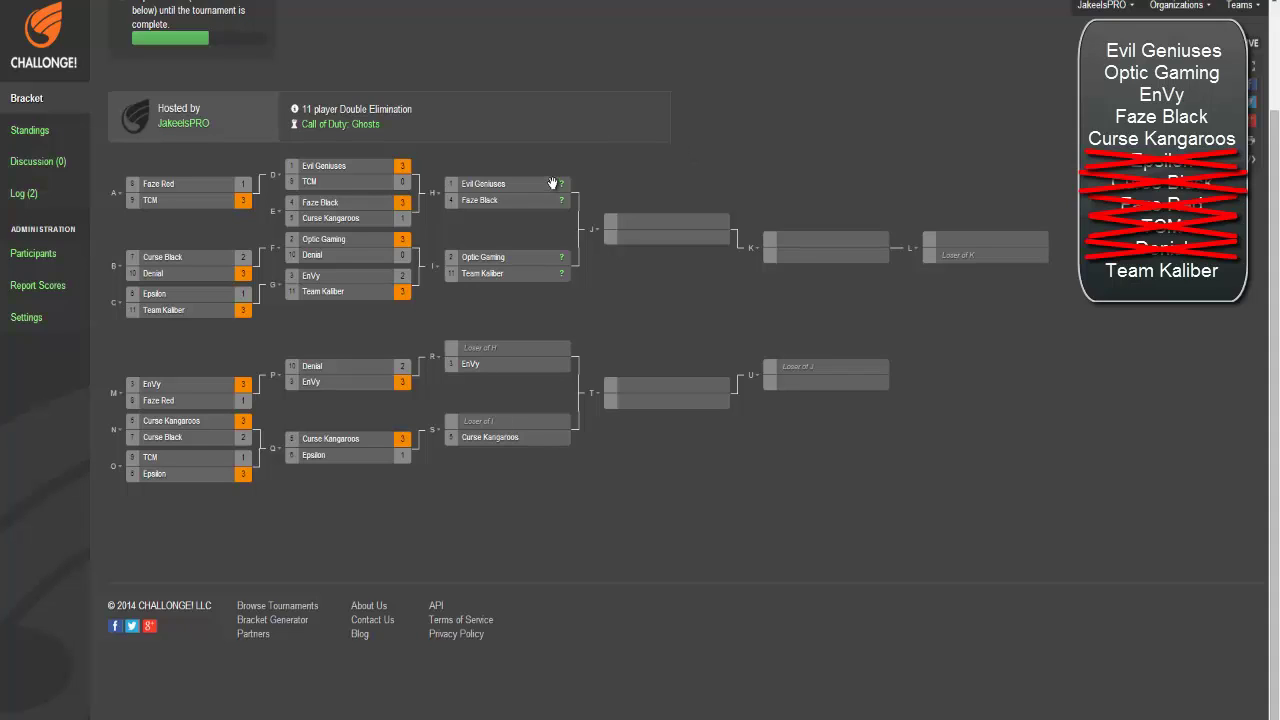
# Report the Evil Geniuses vs Faze Black match with scores 1 and 3 and Faze Black as the winner.
pyautogui.click(562, 210)
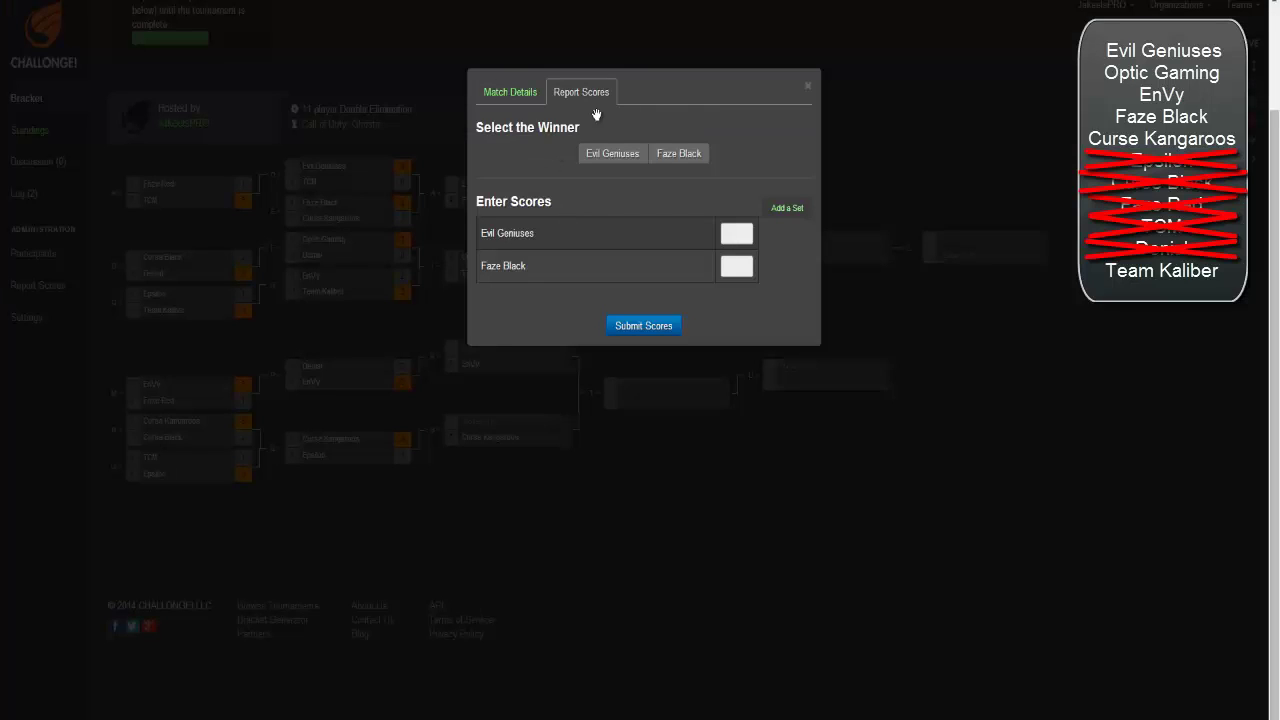
pyautogui.click(668, 154)
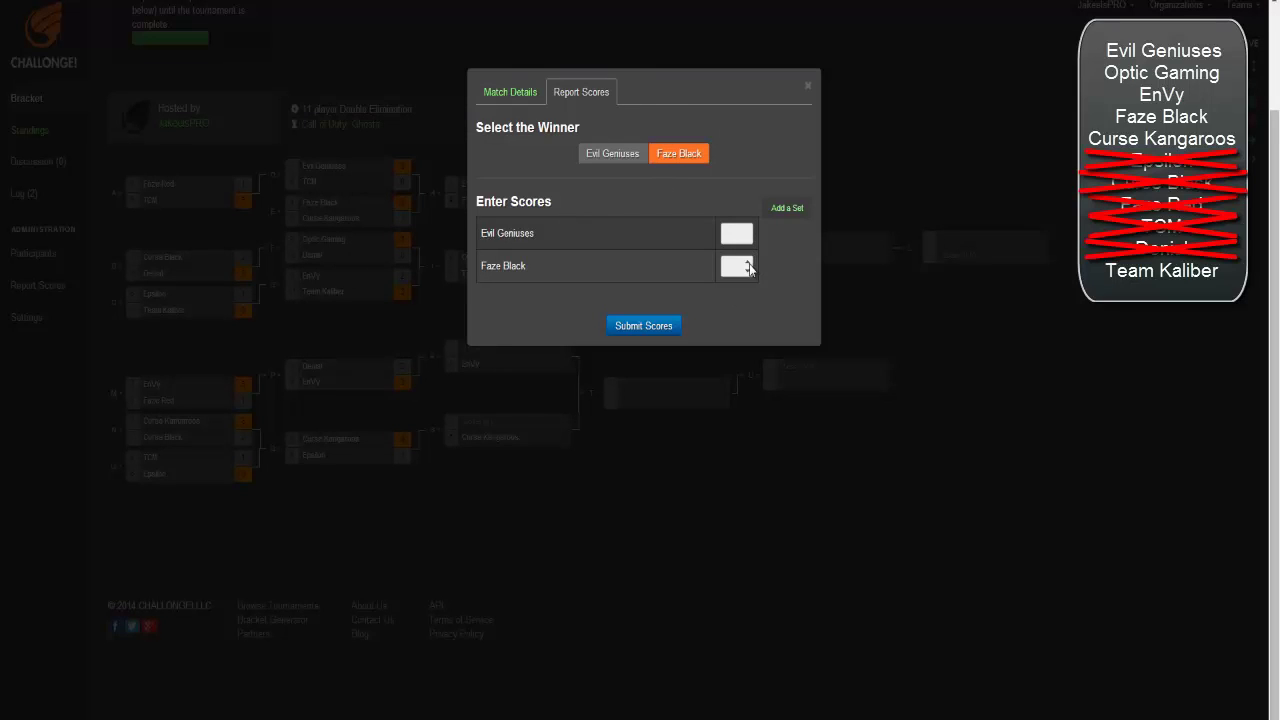
pyautogui.click(740, 265)
pyautogui.write('2')
pyautogui.click(746, 260)
pyautogui.click(744, 232)
pyautogui.write('2')
pyautogui.click(672, 330)
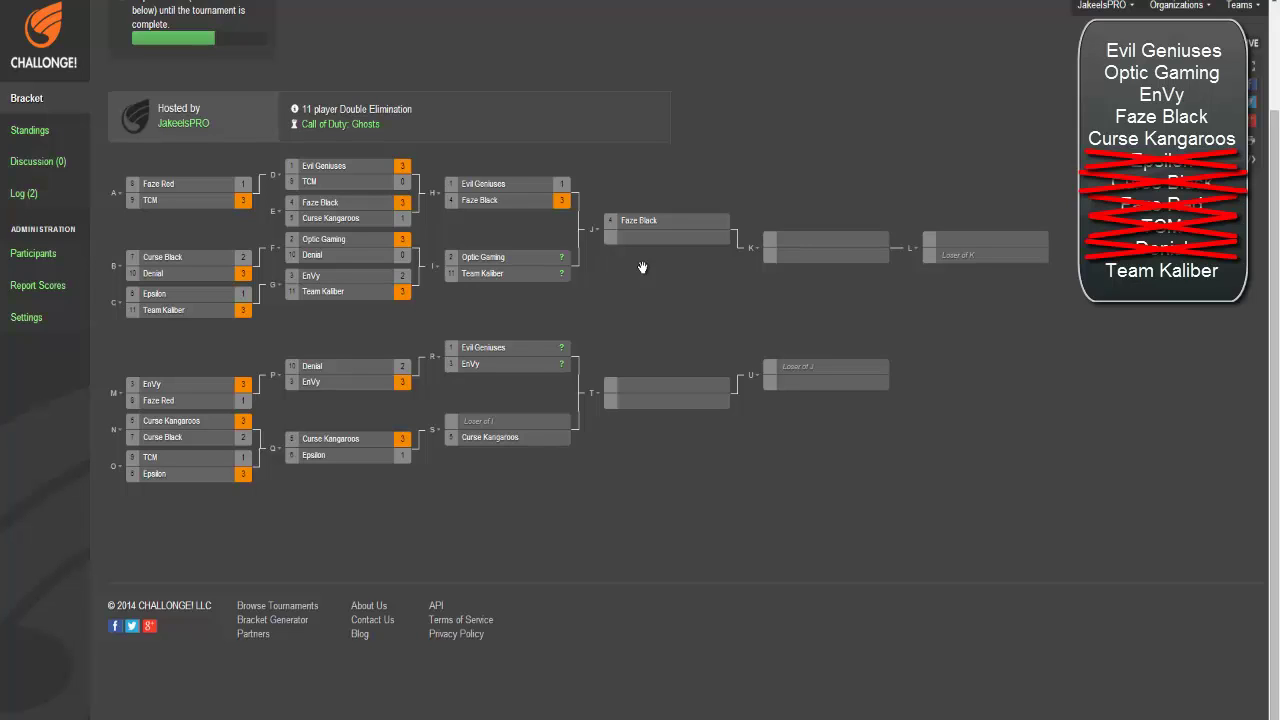
# Report the Optic Gaming vs Team Kaliber match with scores 3 and 2 and Optic Gaming as the winner.
pyautogui.click(564, 268)
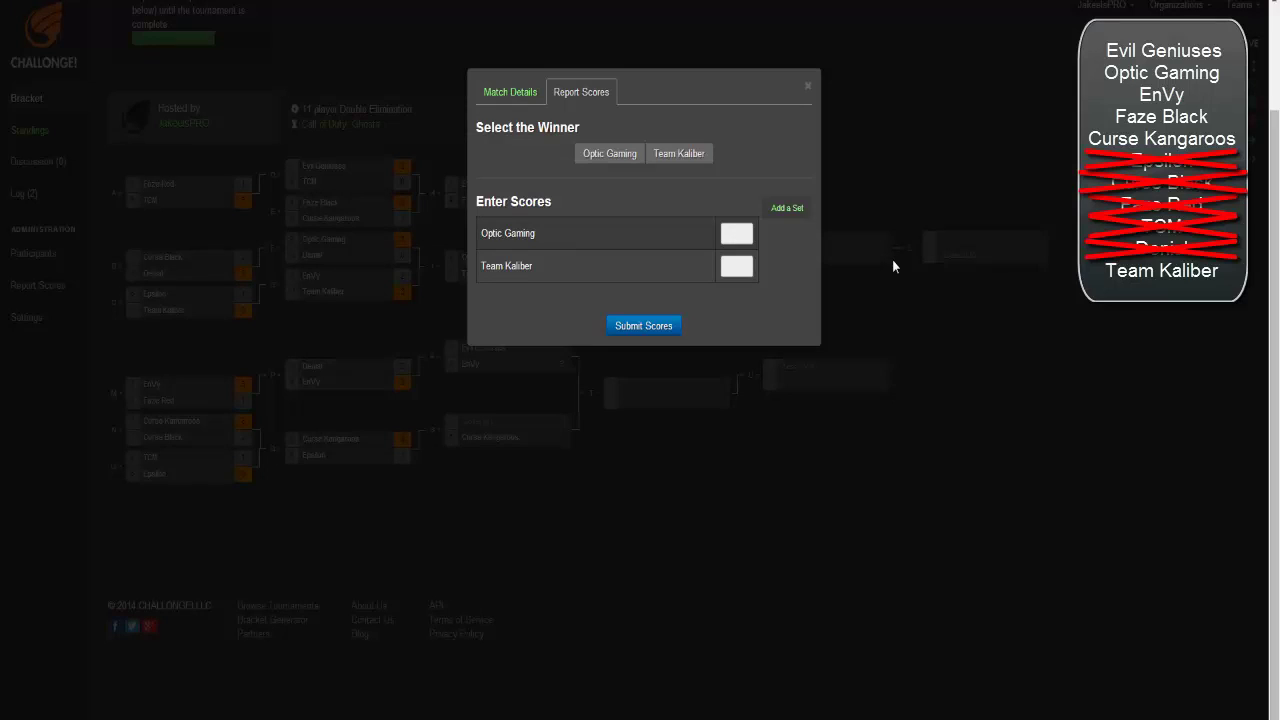
pyautogui.click(746, 236)
pyautogui.write('2')
pyautogui.click(748, 267)
pyautogui.write('2')
pyautogui.click(747, 229)
pyautogui.click(637, 157)
pyautogui.click(623, 326)
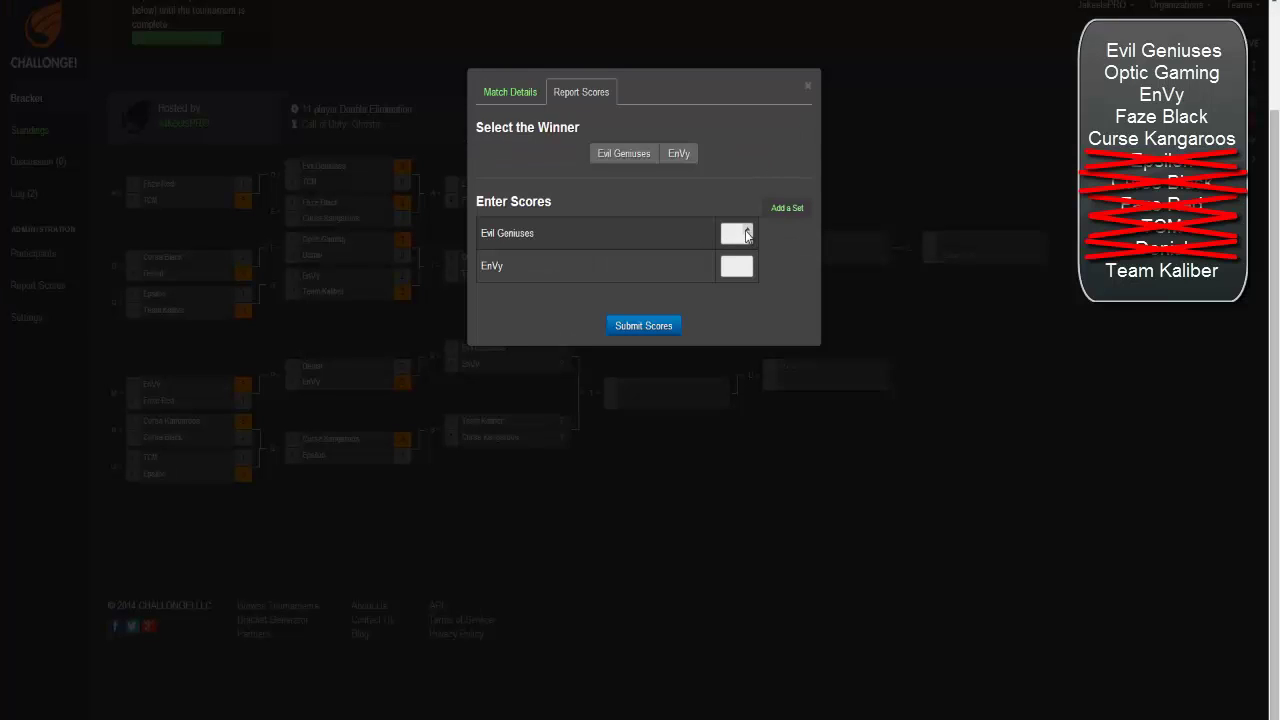
# Report the Evil Geniuses vs EnVy match with scores 3 and 0 and Evil Geniuses as the winner.
pyautogui.click(745, 232)
pyautogui.write('2')
pyautogui.click(746, 228)
pyautogui.click(740, 266)
pyautogui.write('0')
pyautogui.click(678, 153)
pyautogui.click(640, 155)
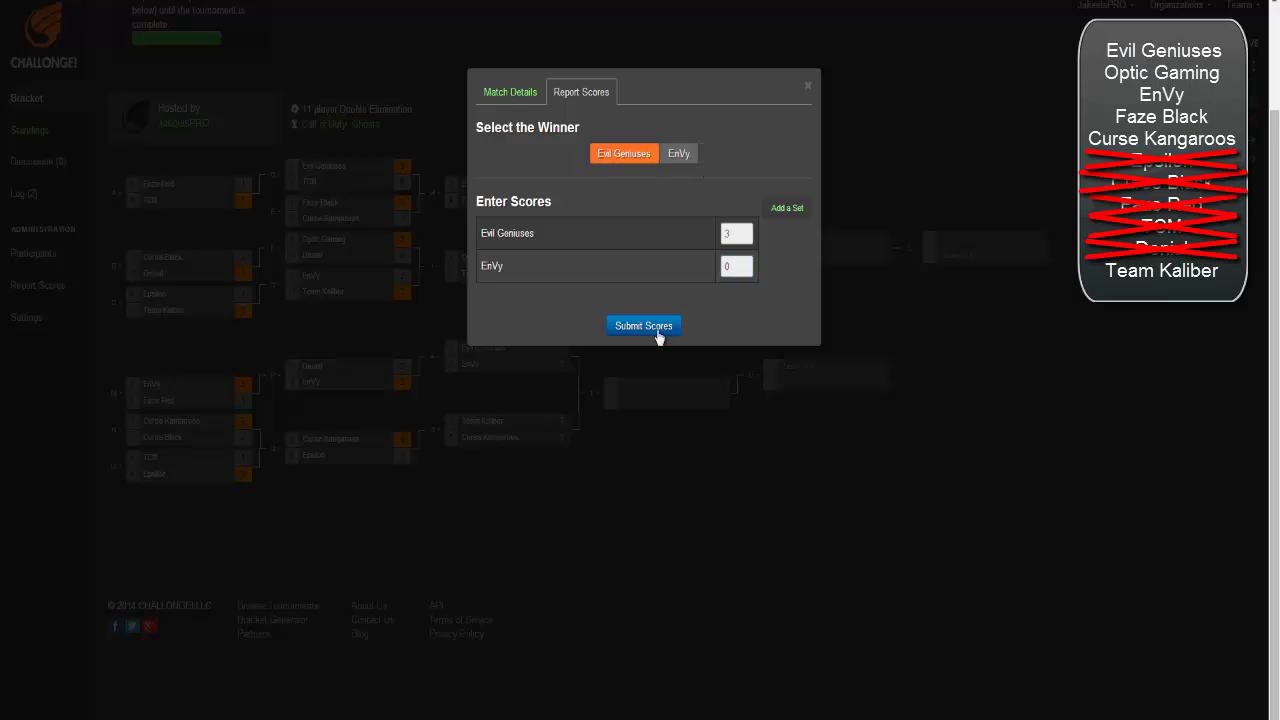
pyautogui.click(648, 327)
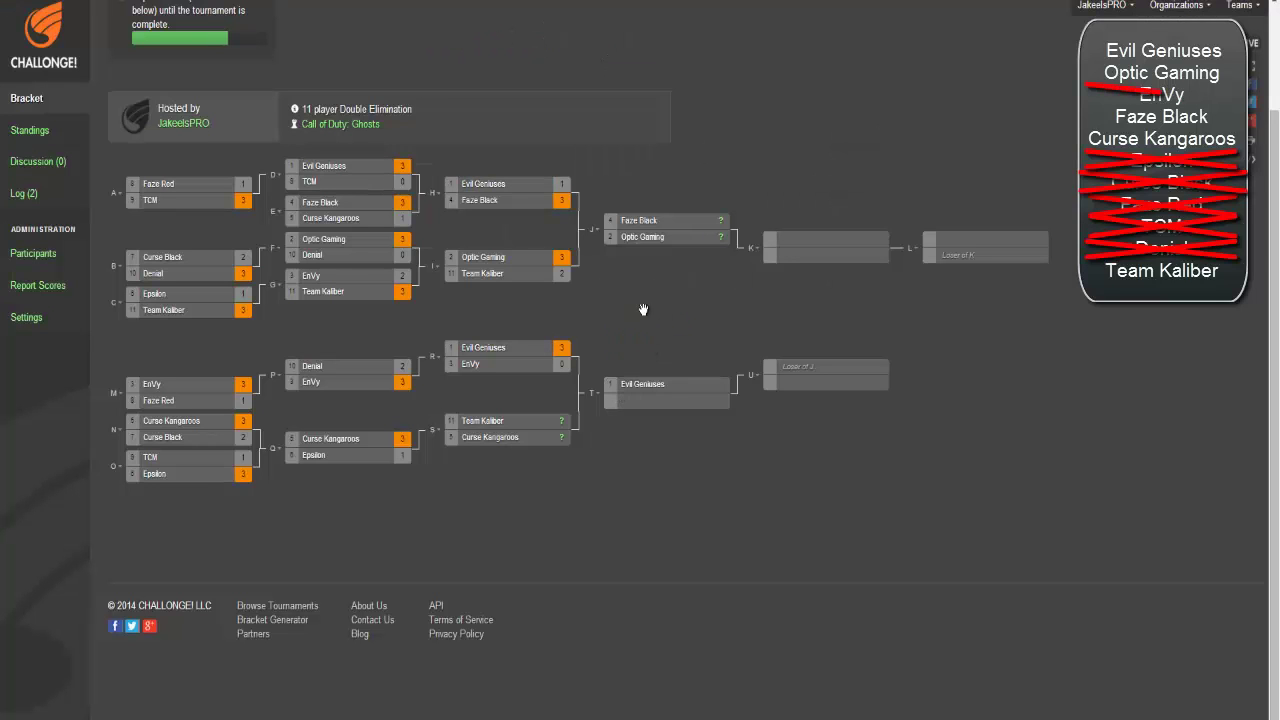
# Report the Team Kaliber vs Curse Kangaroos match with scores 3 and 2 and Team Kaliber as the winner.
pyautogui.click(562, 428)
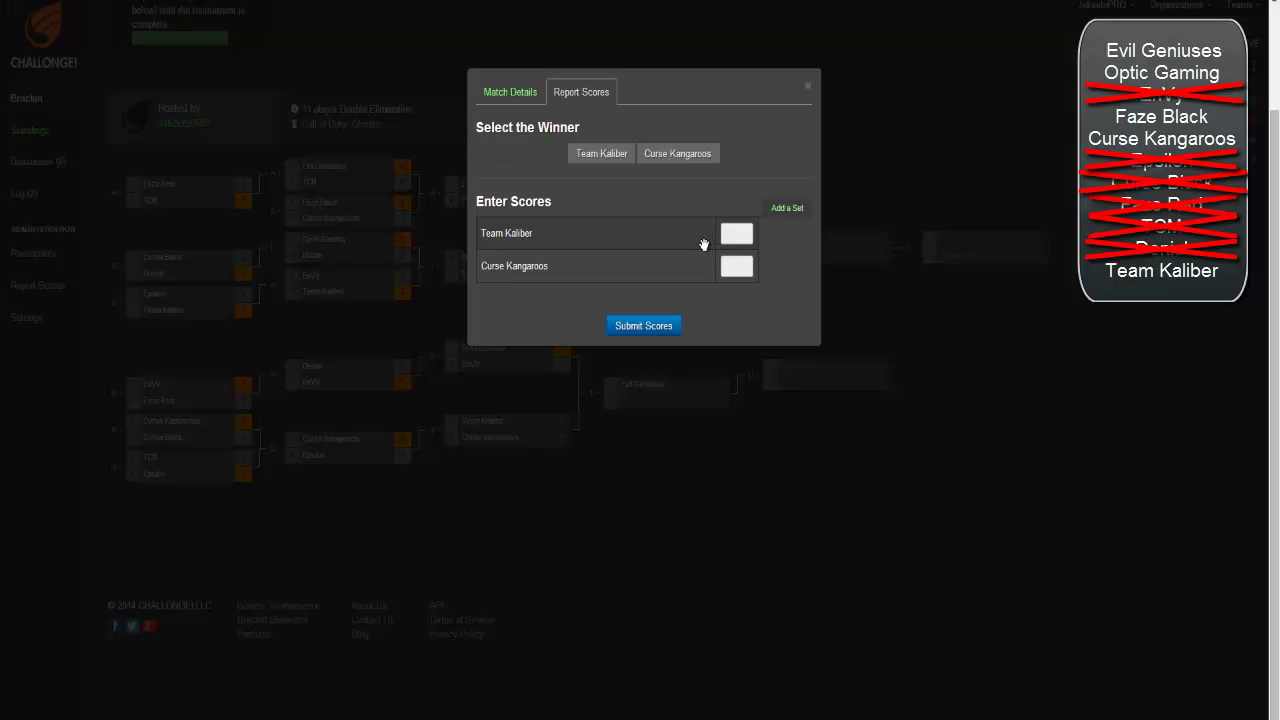
pyautogui.click(736, 231)
pyautogui.write('3')
pyautogui.click(738, 266)
pyautogui.write('2')
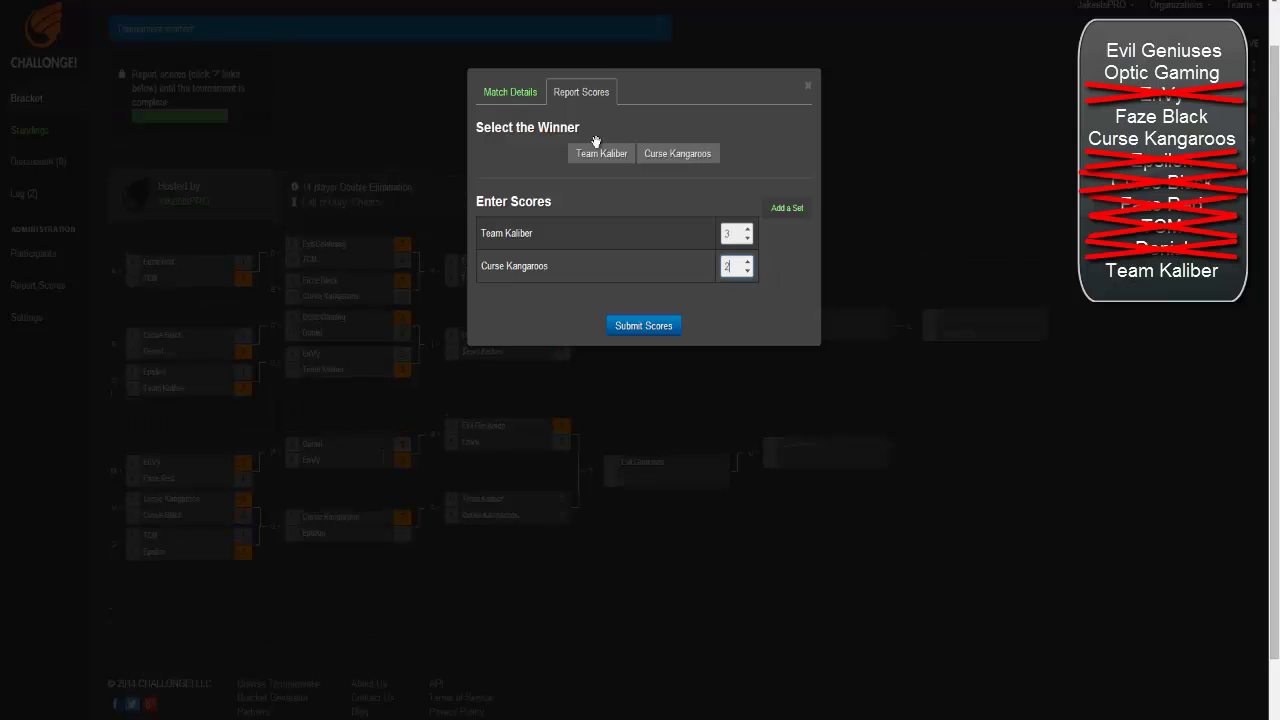
pyautogui.click(666, 327)
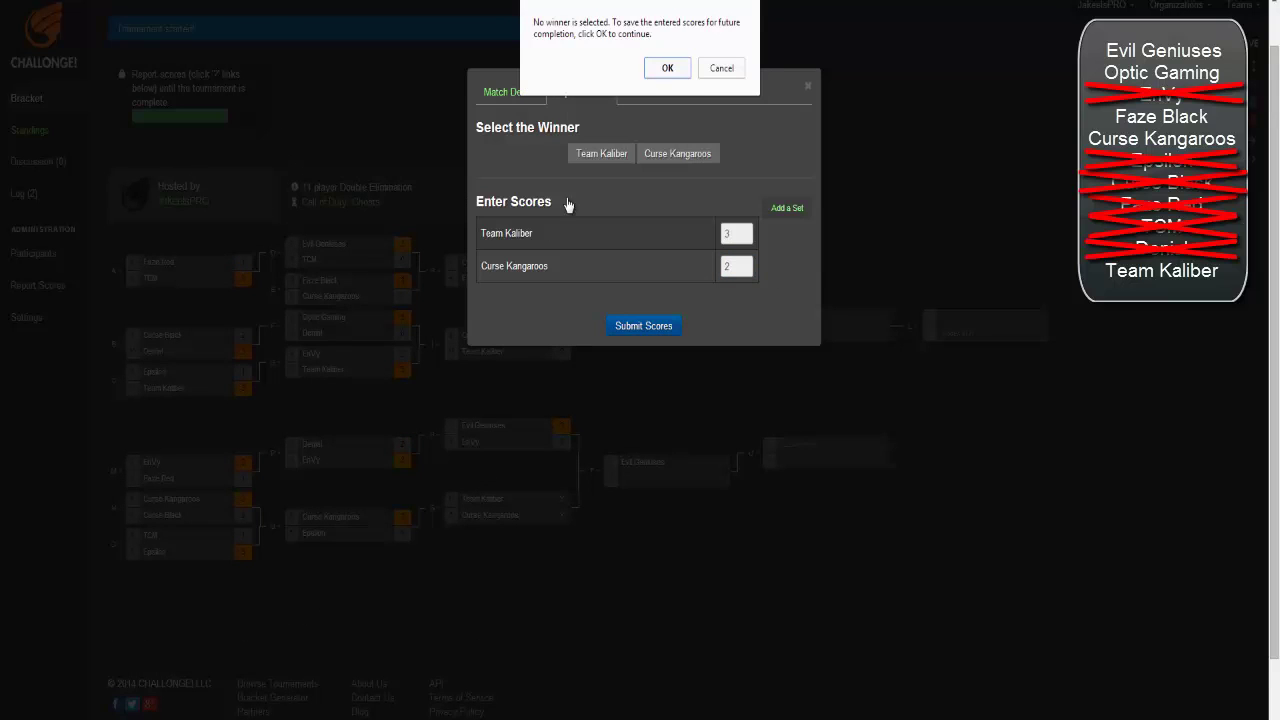
pyautogui.click(730, 73)
pyautogui.click(610, 158)
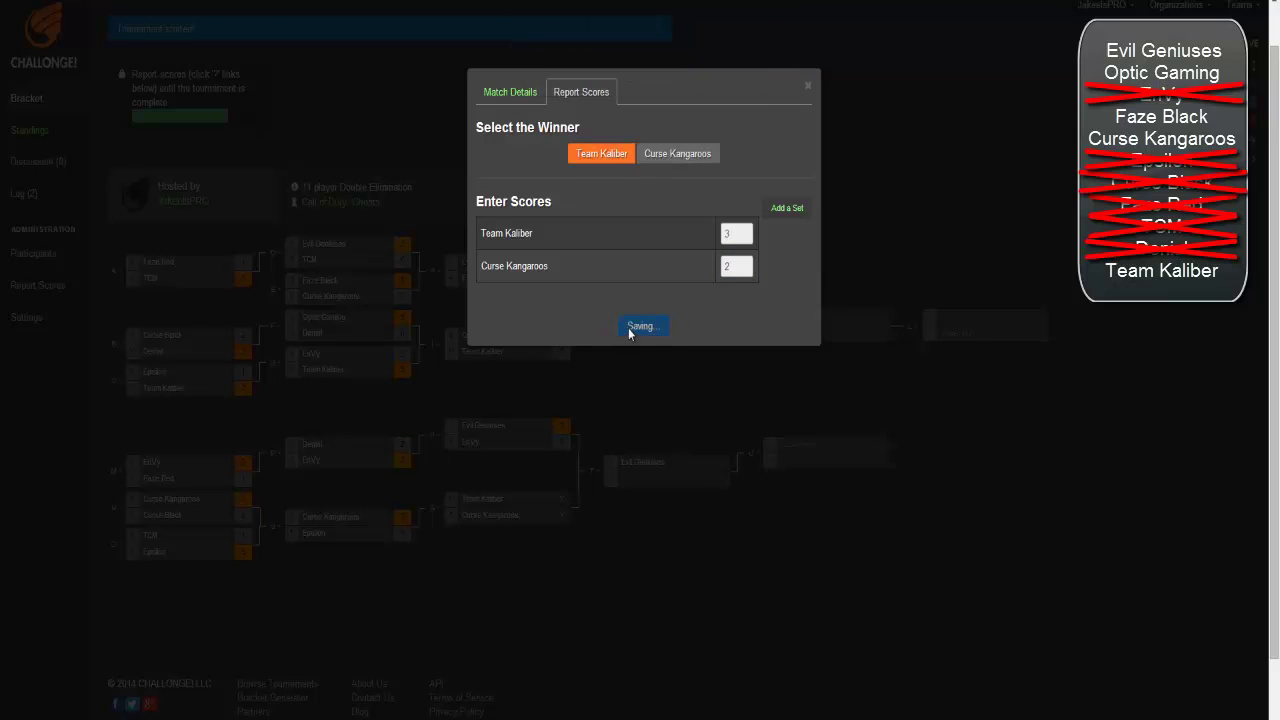
pyautogui.click(630, 328)
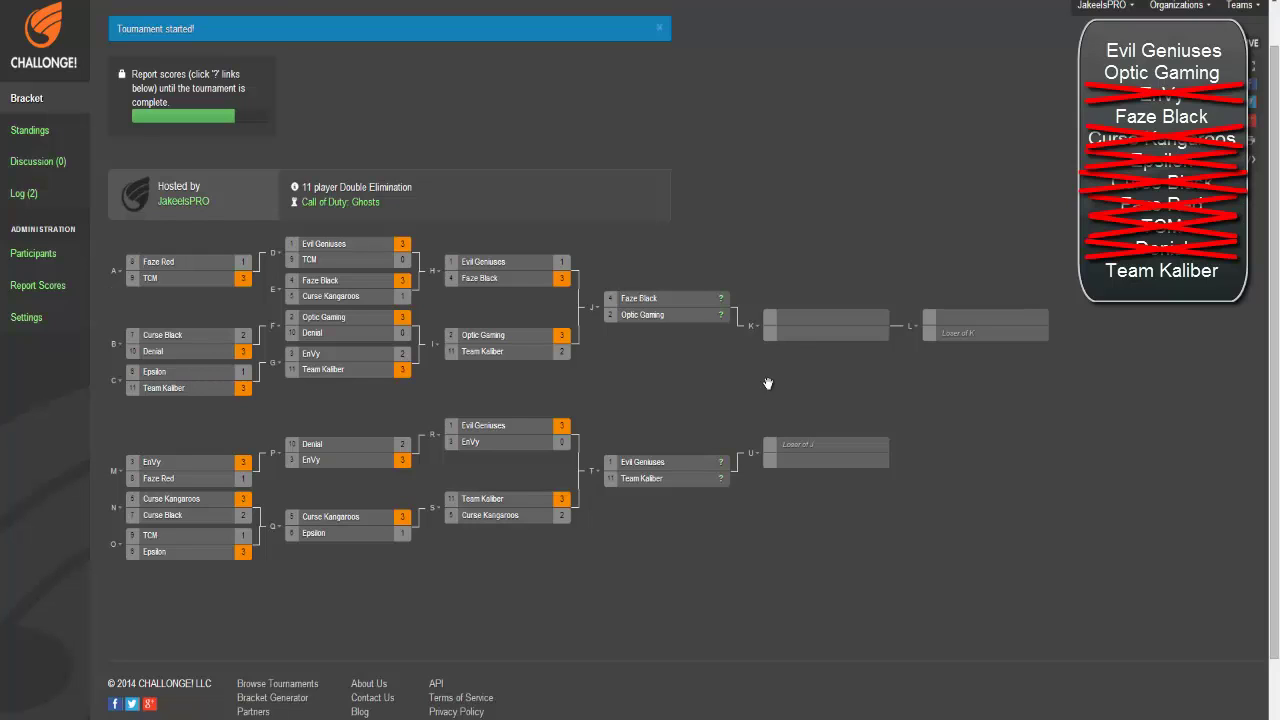
# Report the Evil Geniuses vs Team Kaliber match with scores 3 and 2 and Evil Geniuses as the winner.
pyautogui.click(724, 474)
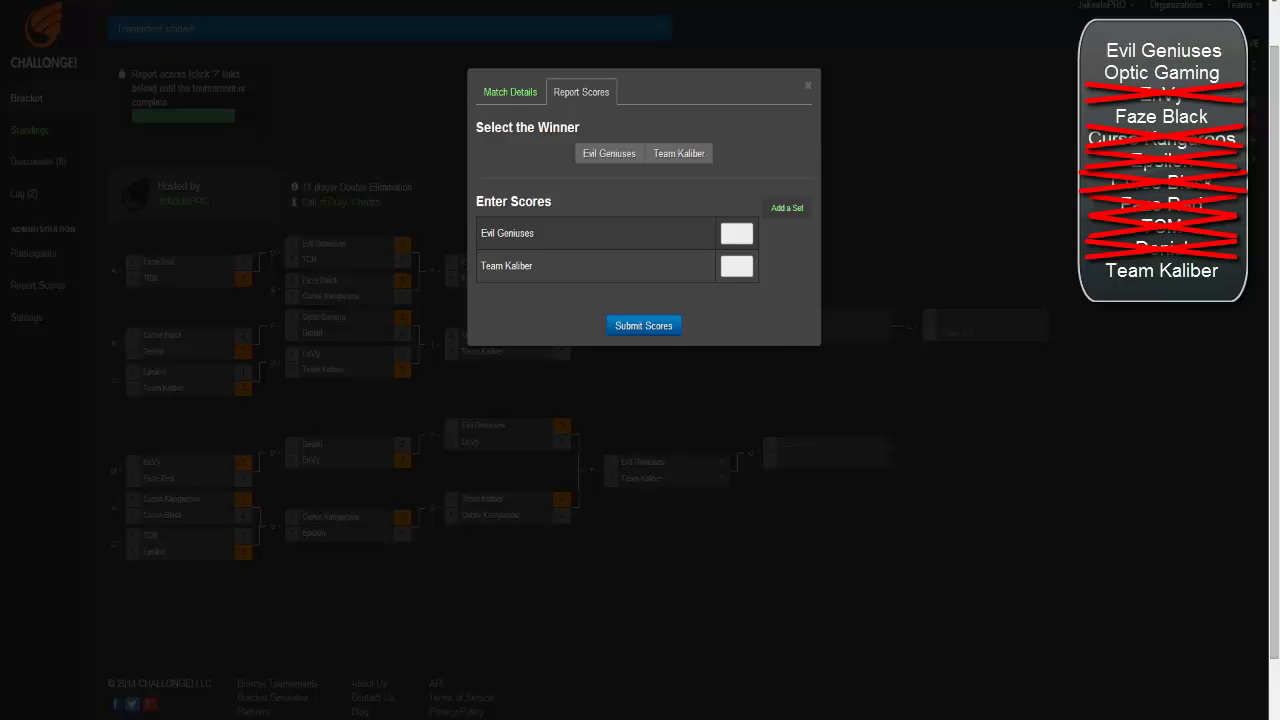
pyautogui.click(636, 160)
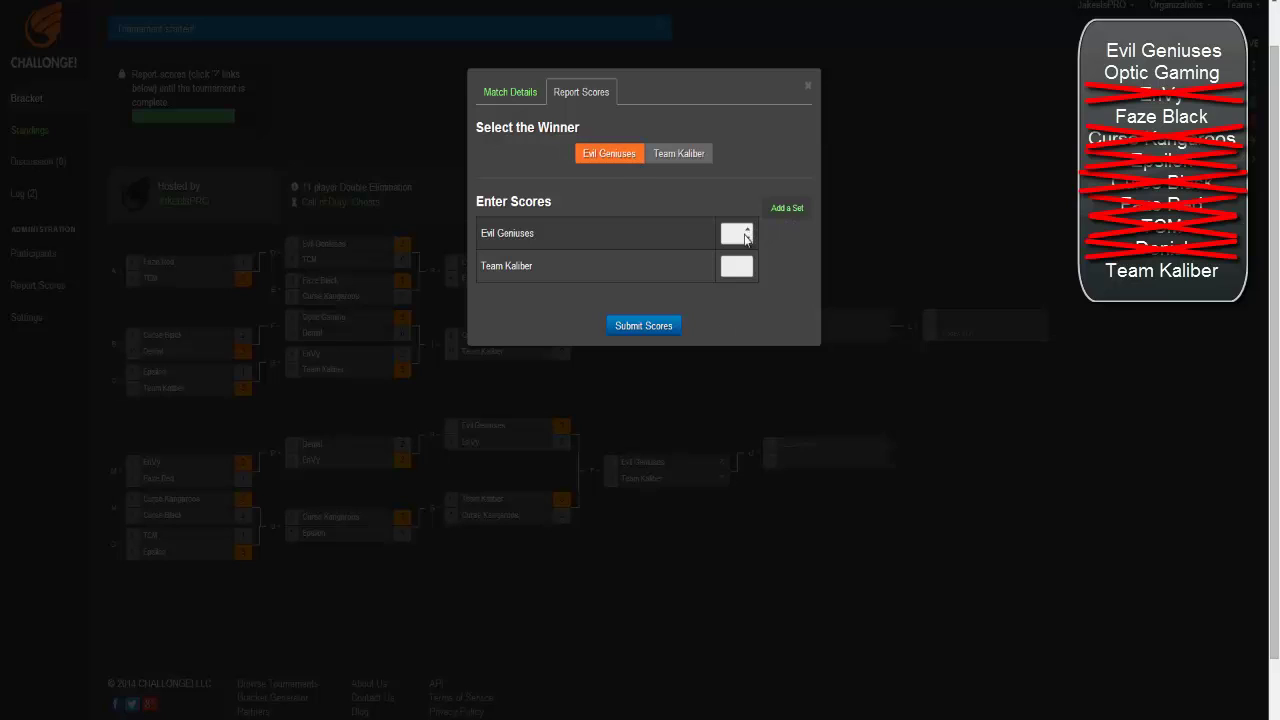
pyautogui.click(747, 229)
pyautogui.click(747, 229)
pyautogui.click(747, 229)
pyautogui.click(747, 261)
pyautogui.click(747, 261)
pyautogui.click(664, 328)
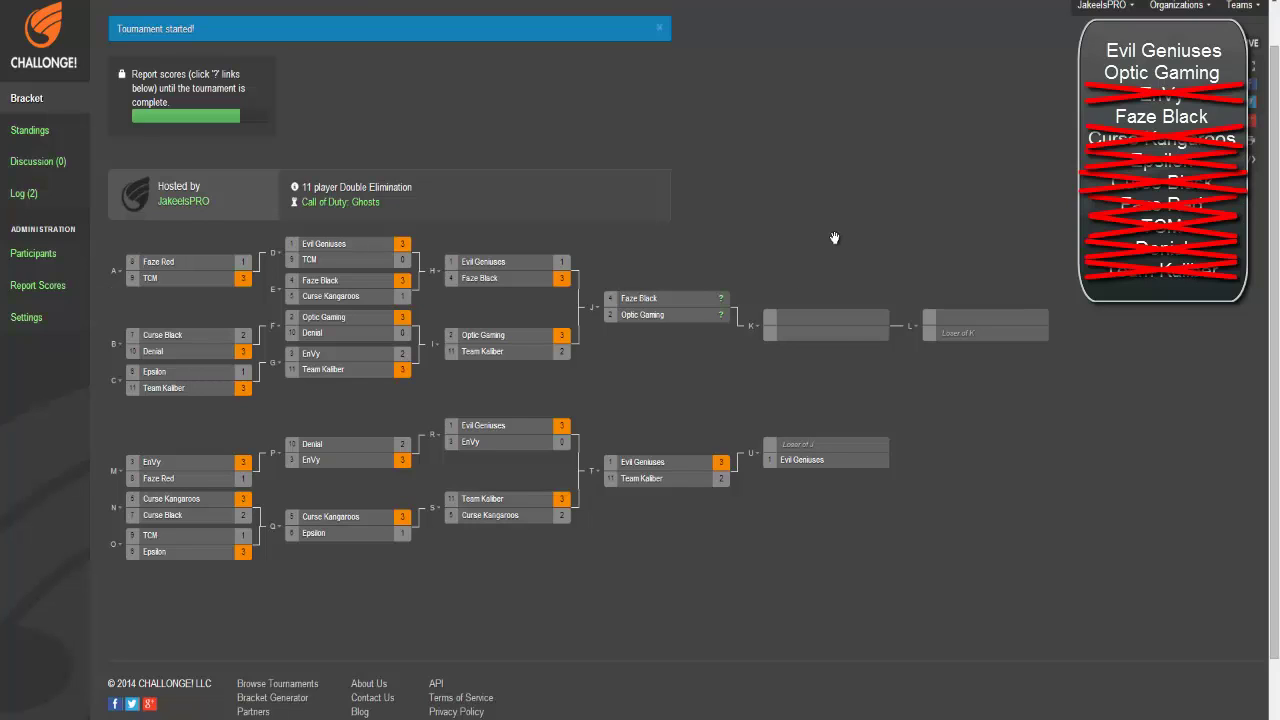
# Report the Faze Black vs Optic Gaming match with scores 1 and 3 and Optic Gaming as the winner.
pyautogui.click(717, 318)
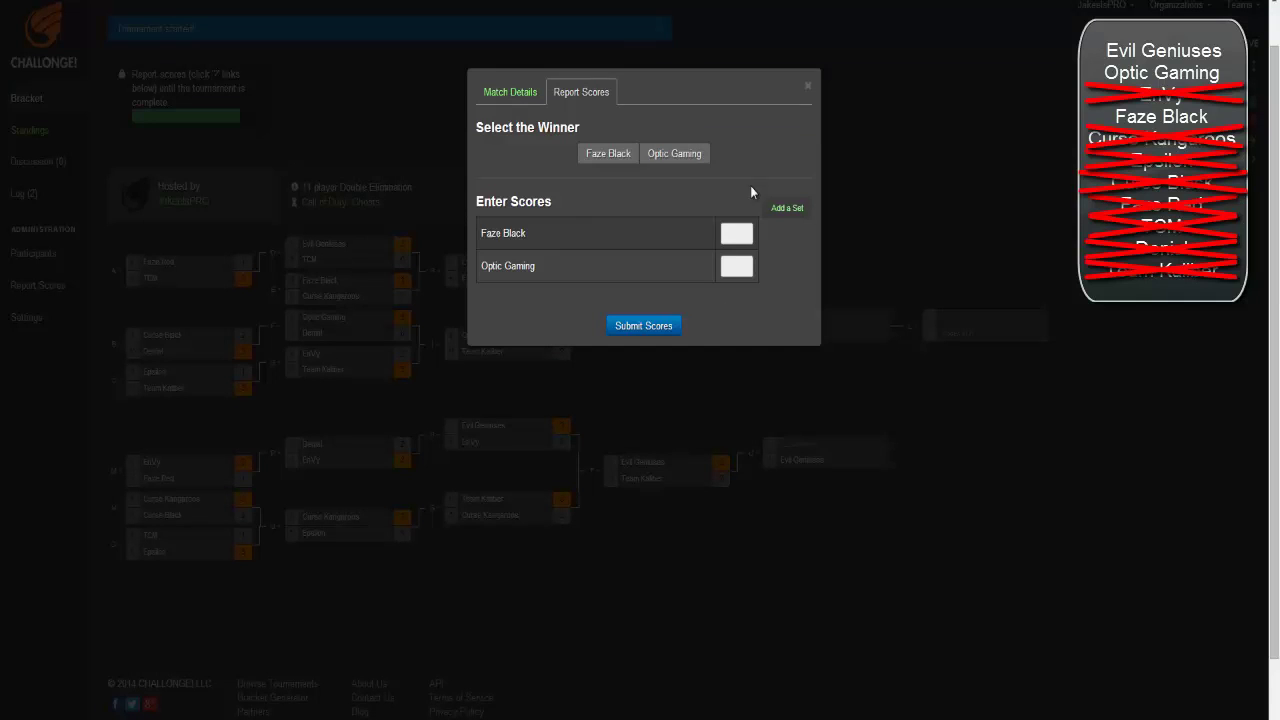
pyautogui.click(747, 262)
pyautogui.click(747, 262)
pyautogui.click(747, 262)
pyautogui.click(747, 229)
pyautogui.click(664, 157)
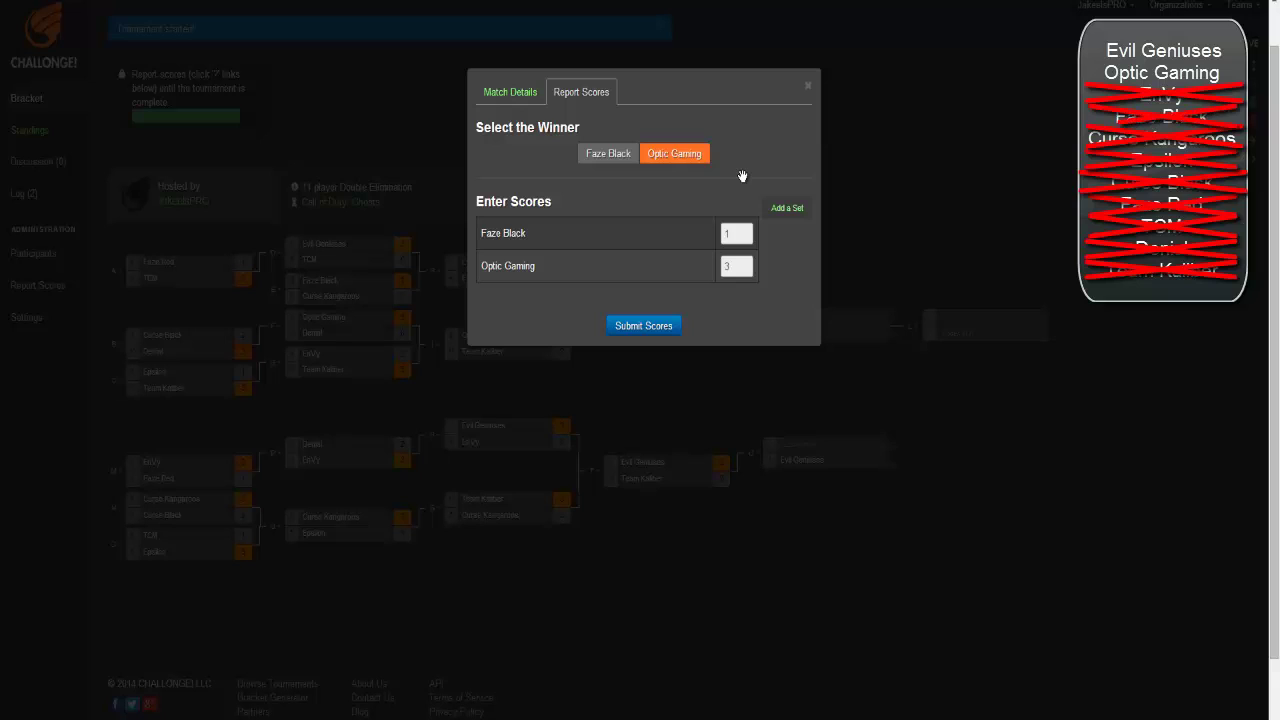
pyautogui.click(652, 330)
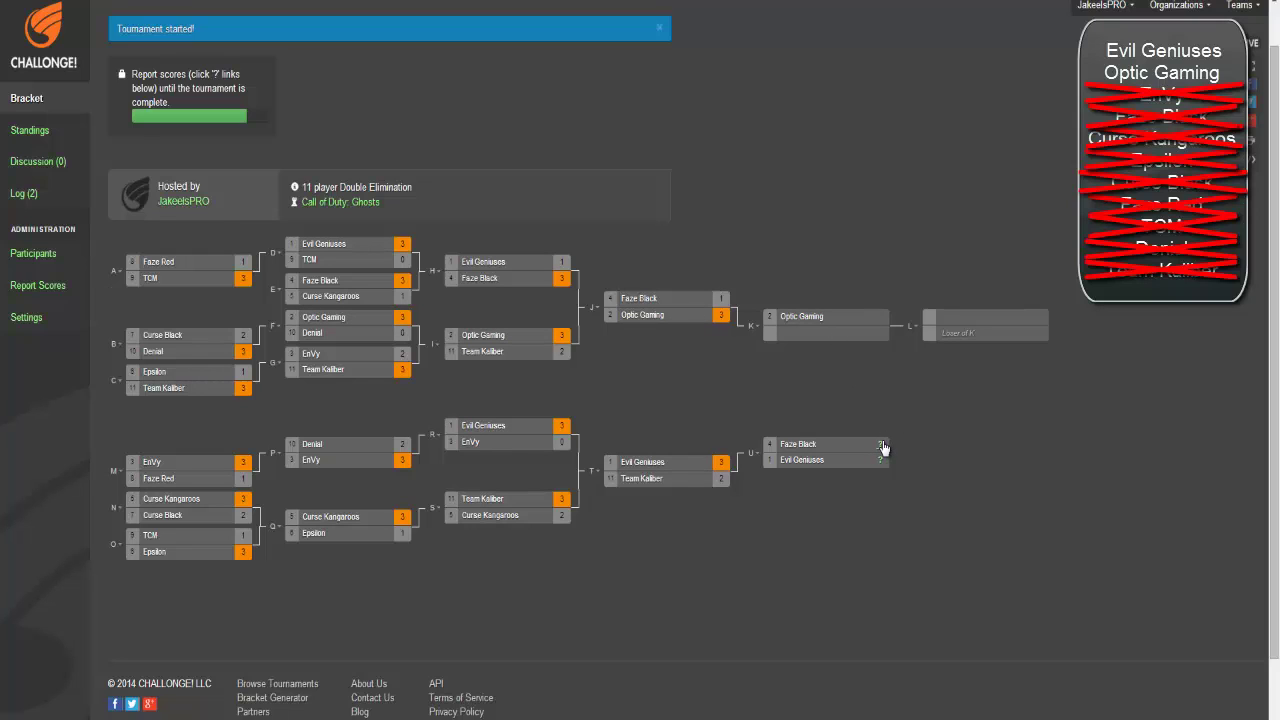
# Report the Faze Black vs Evil Geniuses match with scores 2 and 3 and Evil Geniuses as the winner.
pyautogui.click(880, 459)
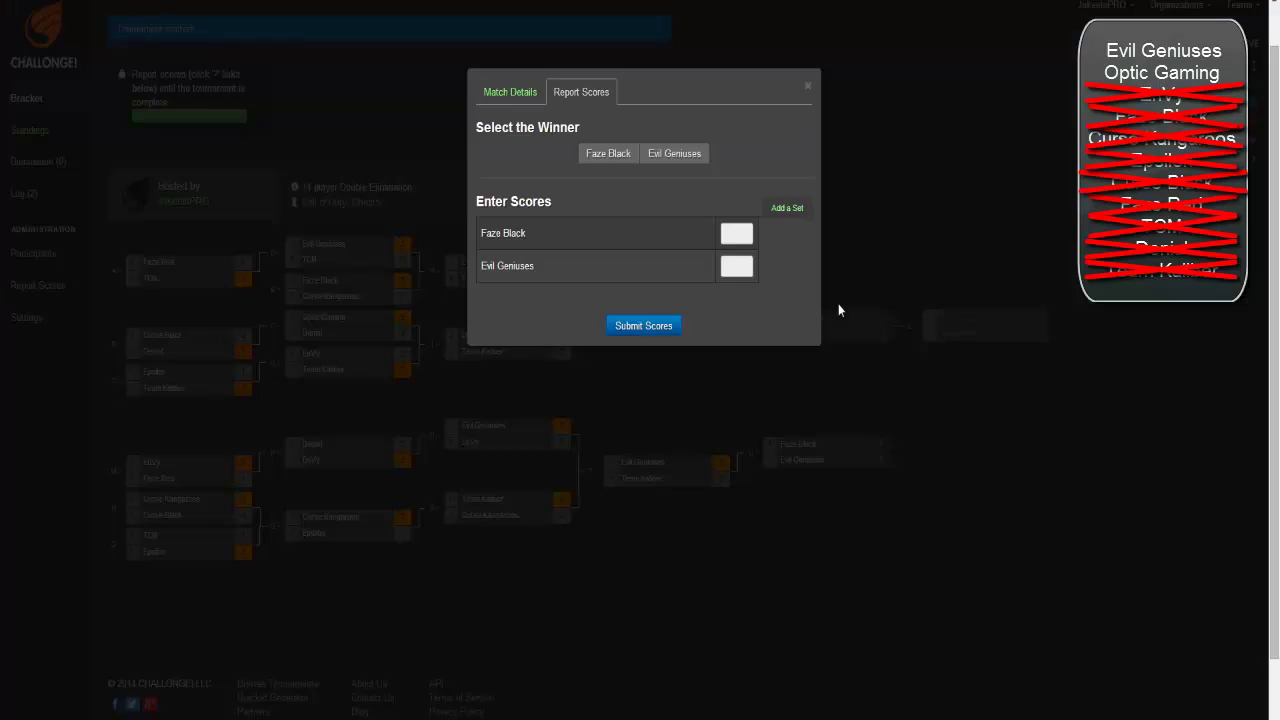
pyautogui.click(736, 232)
pyautogui.write('3')
pyautogui.click(746, 266)
pyautogui.write('2')
pyautogui.click(747, 261)
pyautogui.click(747, 238)
pyautogui.click(666, 156)
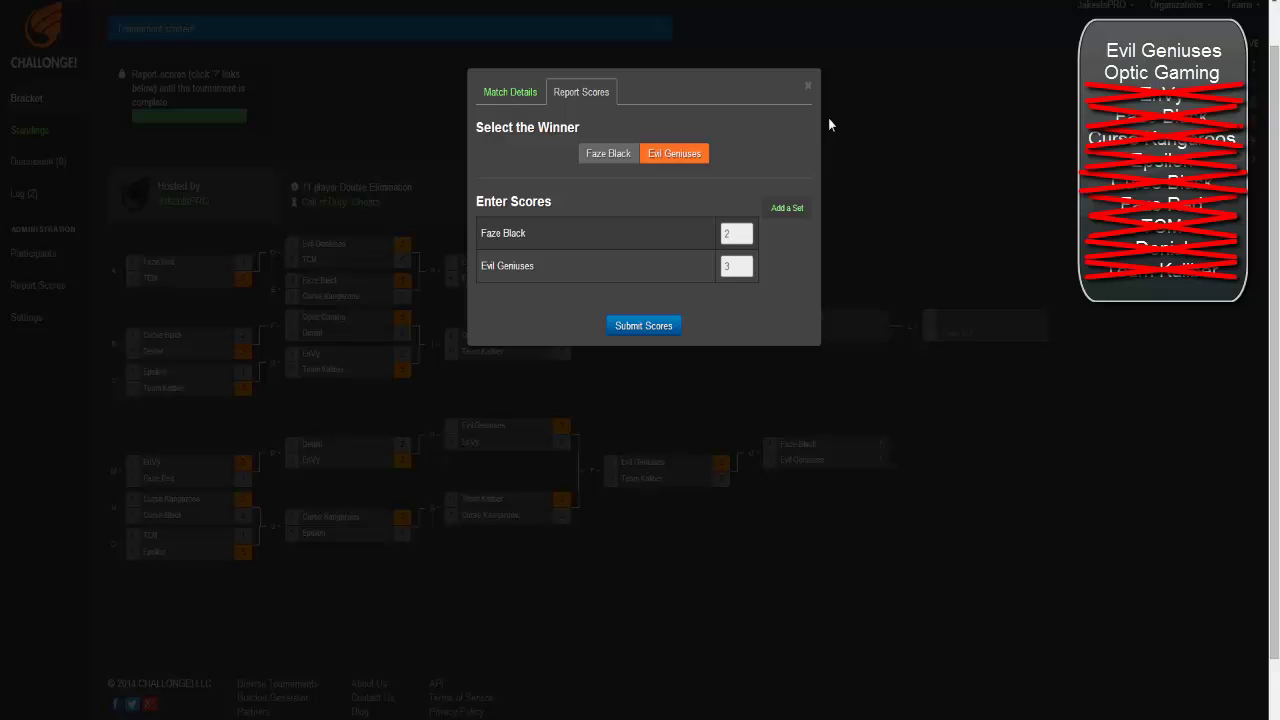
pyautogui.click(675, 328)
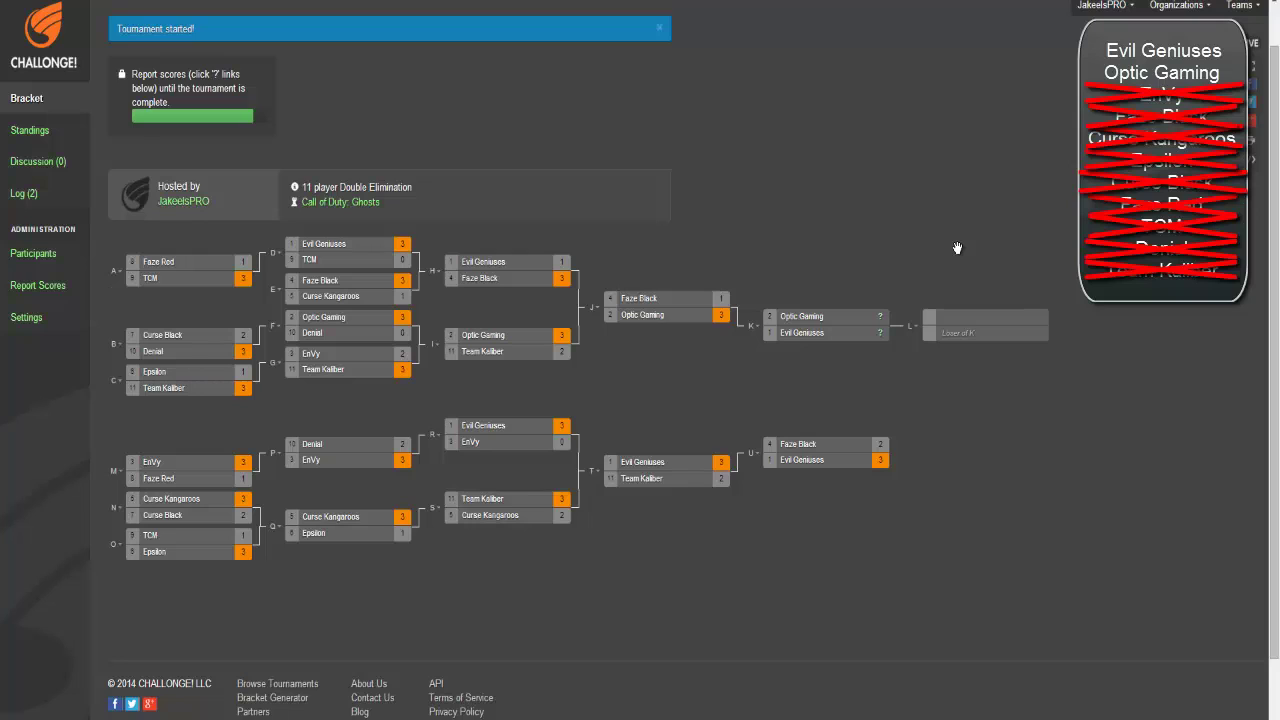
# Report the Optic Gaming vs Evil Geniuses final with scores 3 and 2 and Optic Gaming as the winner.
pyautogui.click(878, 326)
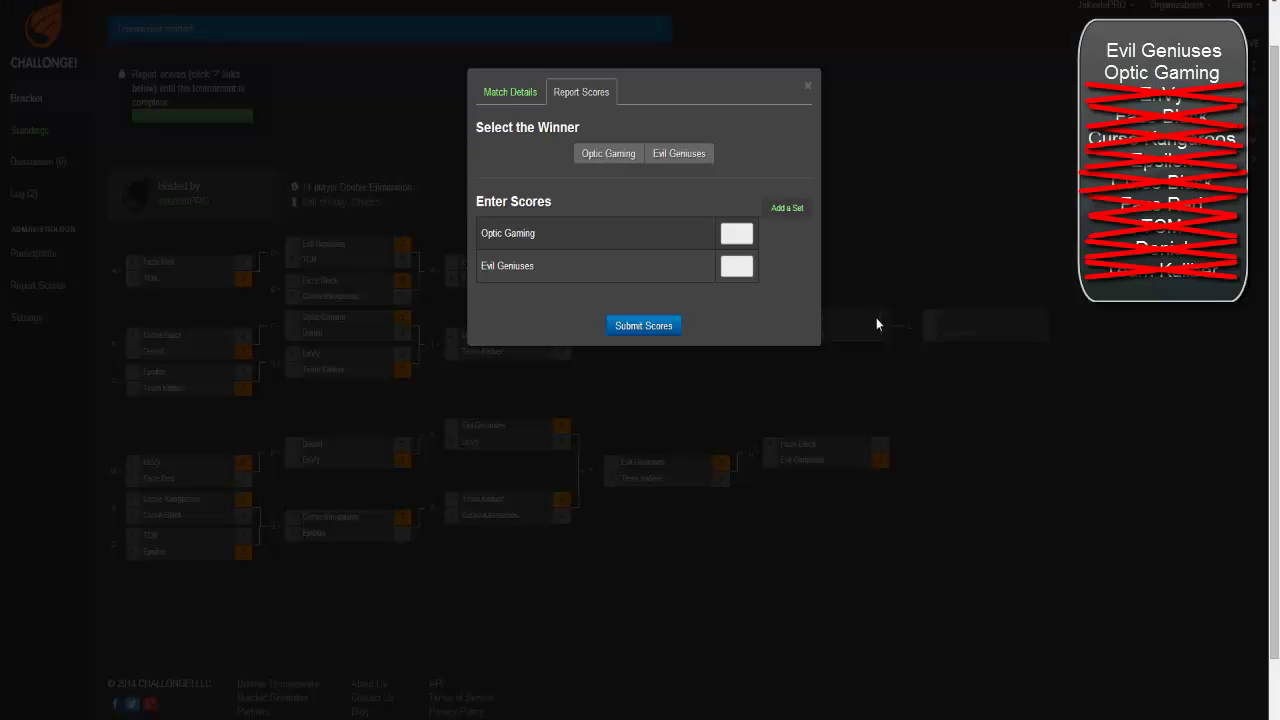
pyautogui.click(748, 230)
pyautogui.click(748, 230)
pyautogui.click(748, 230)
pyautogui.click(748, 261)
pyautogui.click(748, 261)
pyautogui.click(608, 160)
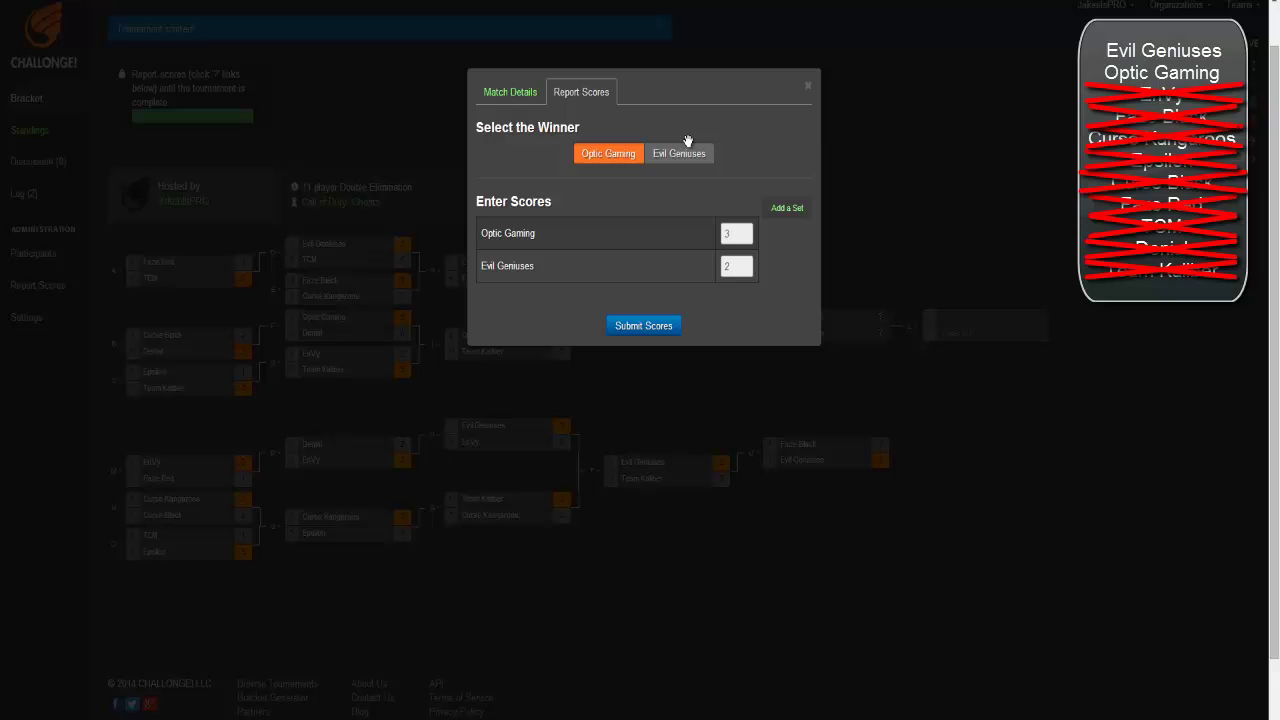
pyautogui.click(643, 326)
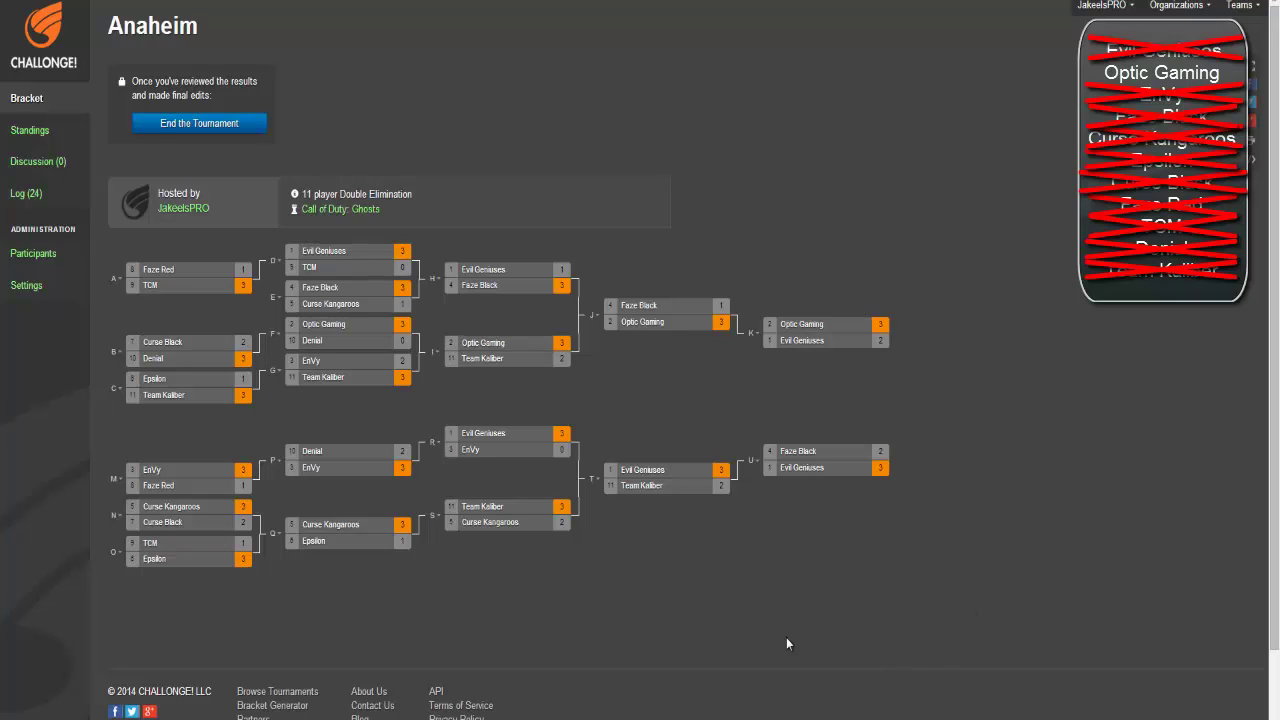
# Review the completed bracket, end the Anaheim tournament and open its full final results.
pyautogui.scroll(-2, 424, 571)
pyautogui.rightClick(424, 571)
pyautogui.click(734, 590)
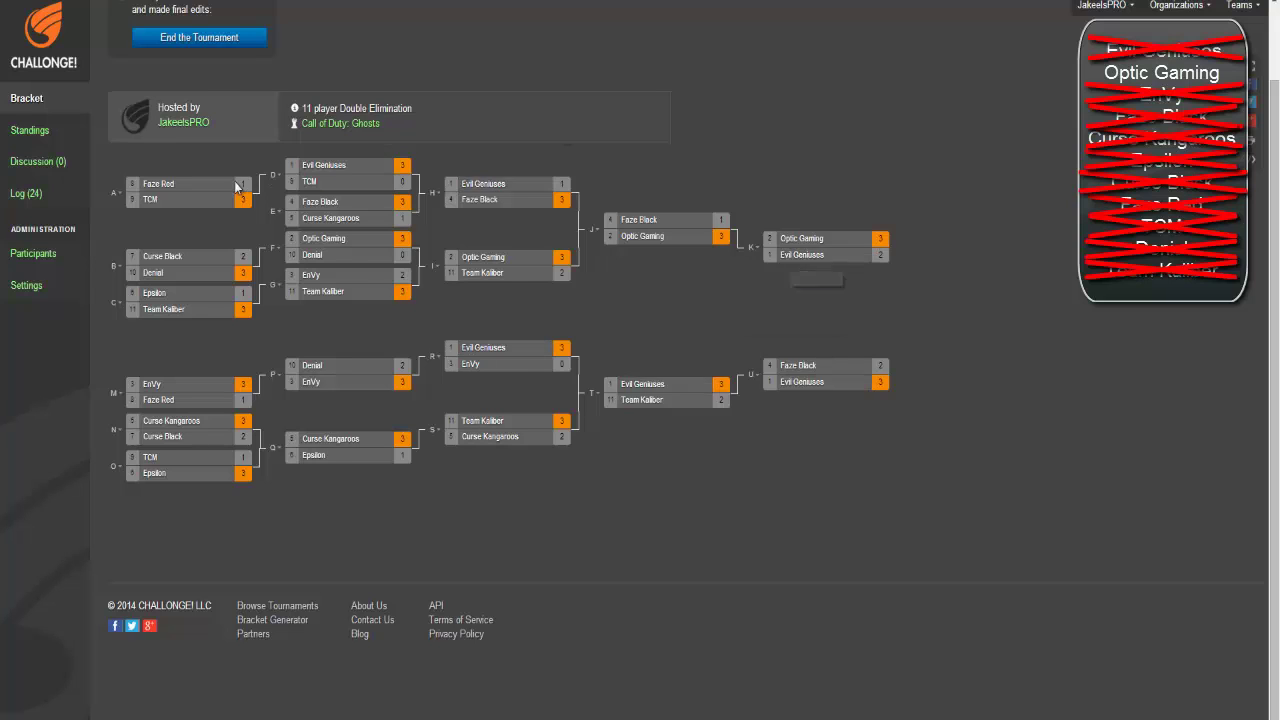
pyautogui.scroll(2, 400, 250)
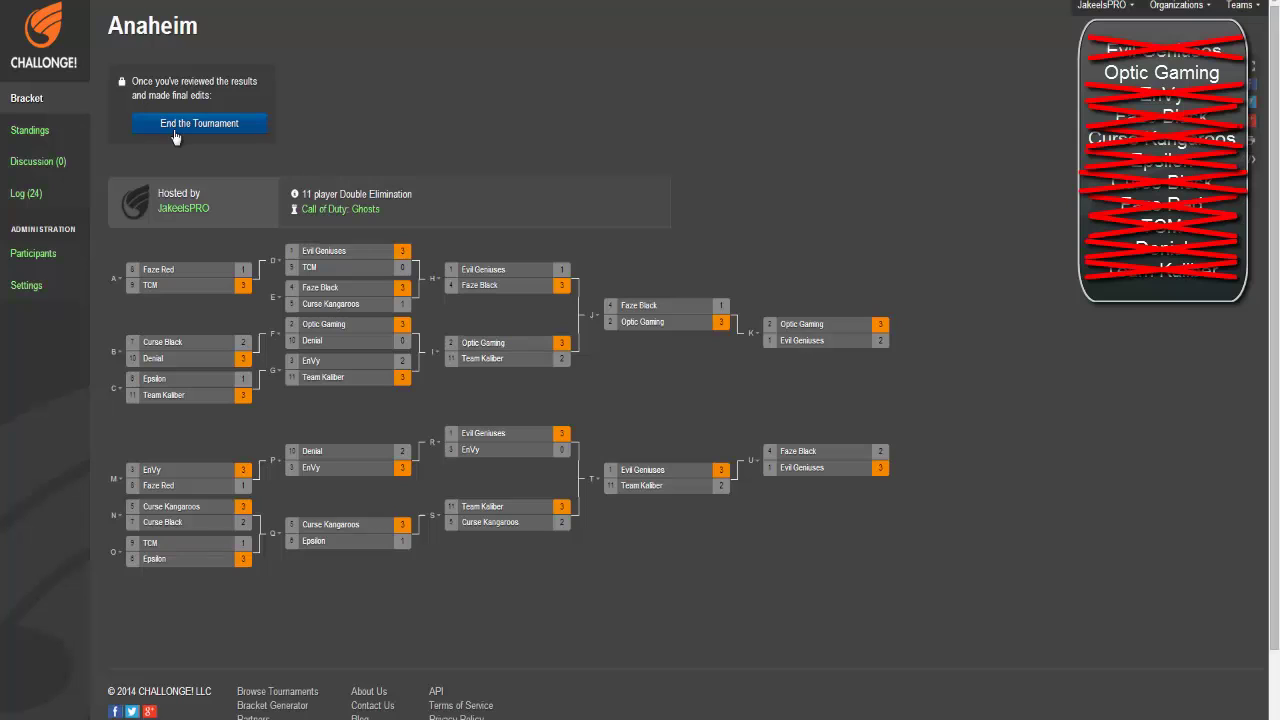
pyautogui.click(173, 129)
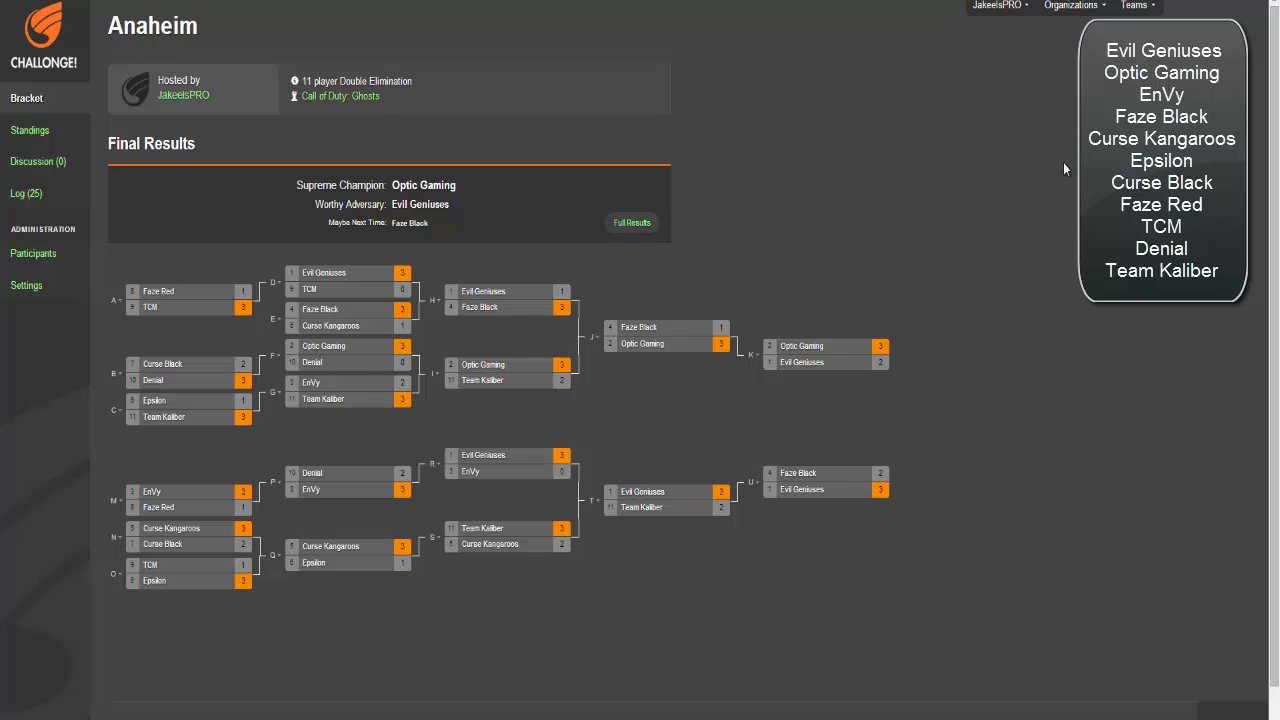
pyautogui.click(631, 224)
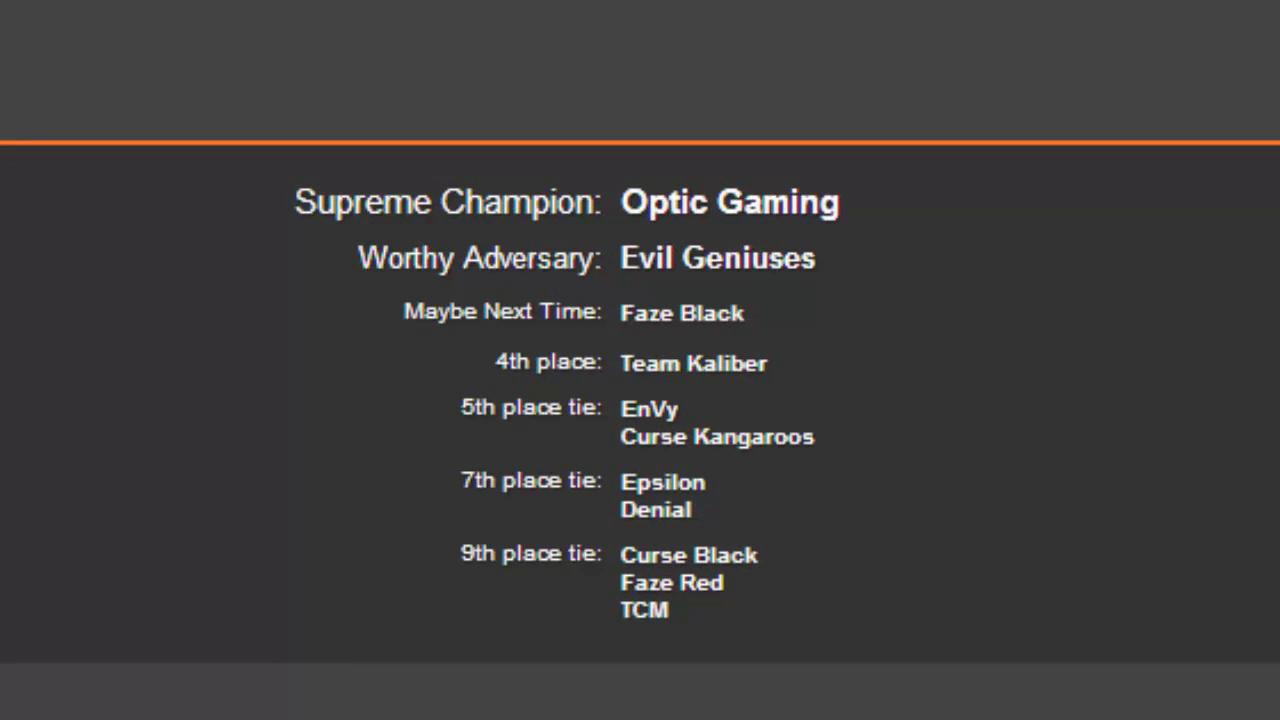